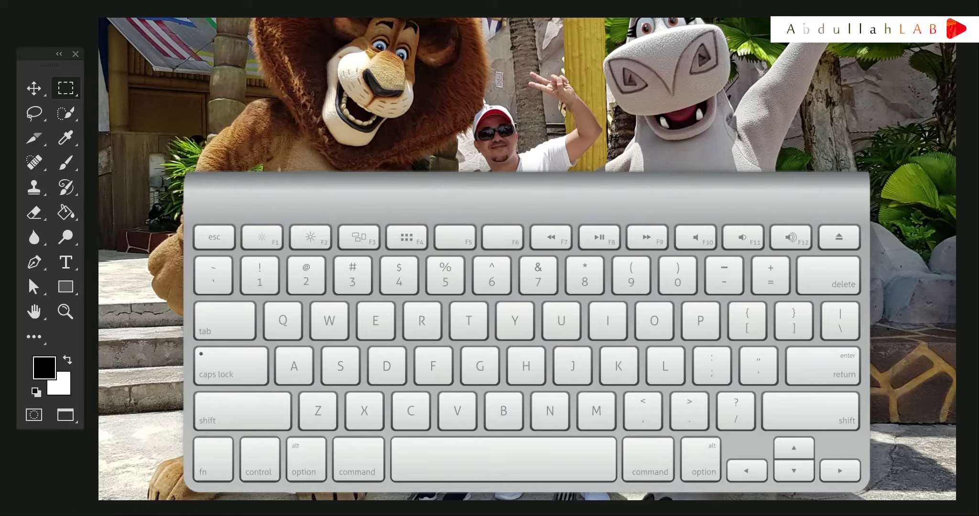
# Step back one history state, then cancel the Canvas Size dialog without changes.
pyautogui.hotkey('ctrl', 'alt', 'z')
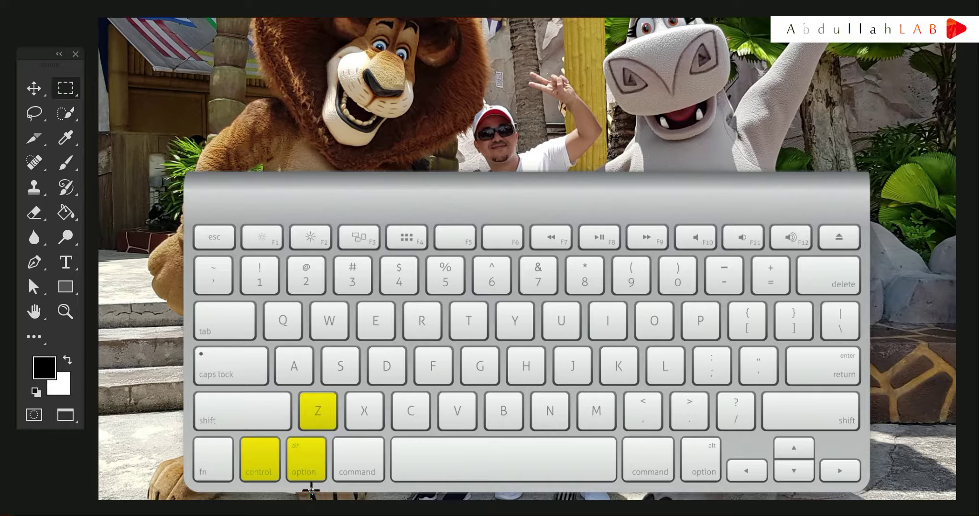
pyautogui.hotkey('ctrl', 'alt', 'c')
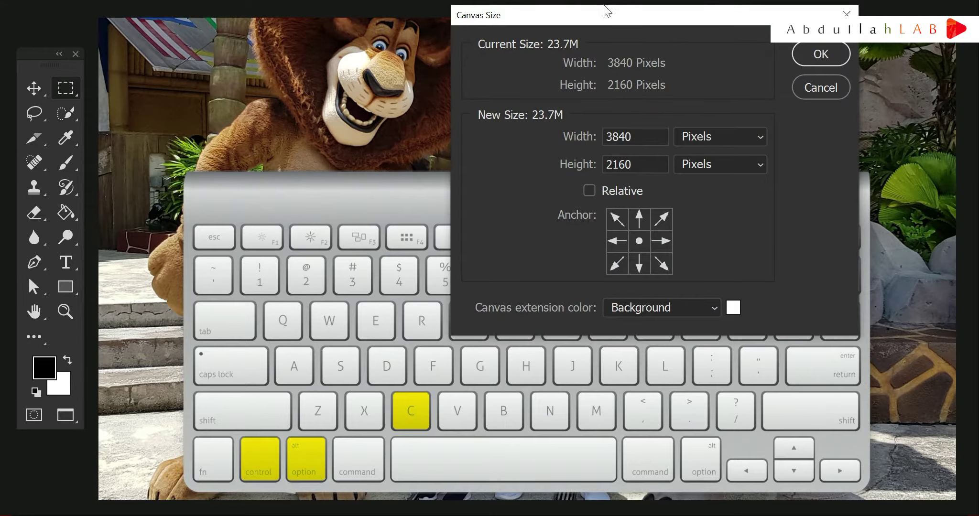
pyautogui.moveTo(609, 13); pyautogui.dragTo(597, 81)
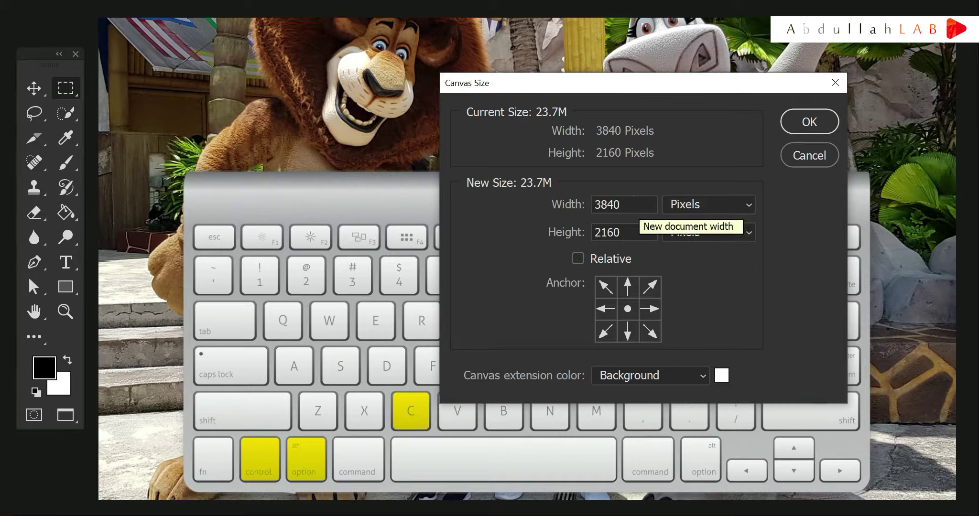
pyautogui.doubleClick(631, 205)
pyautogui.press('Tab')
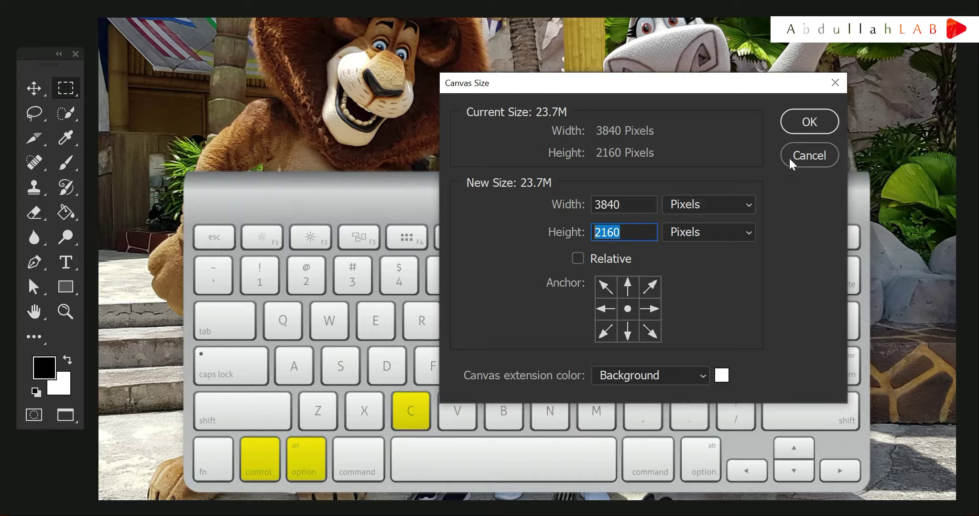
pyautogui.click(797, 154)
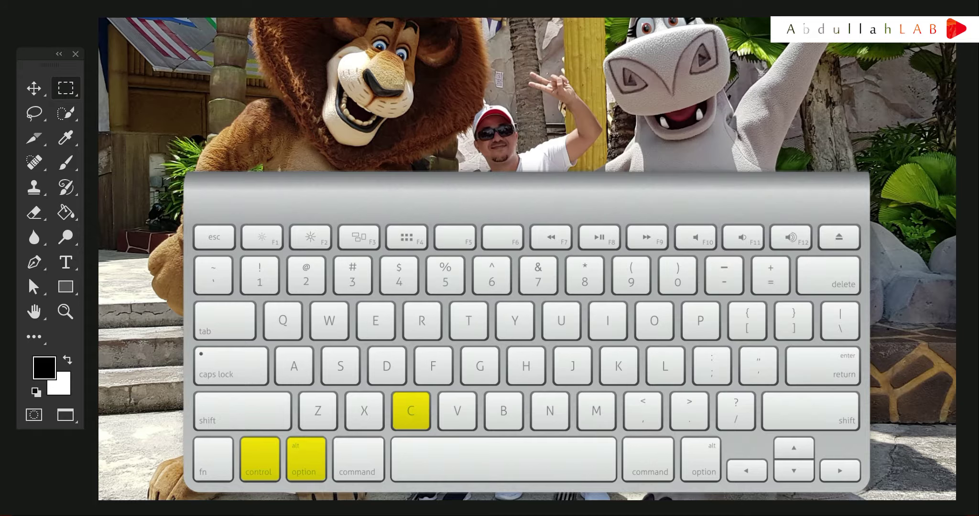
# Try a 1200 width in Image Size, reset to 3840 × 2160, and close without resizing.
pyautogui.hotkey('ctrl', 'alt', 'i')
pyautogui.write('1')
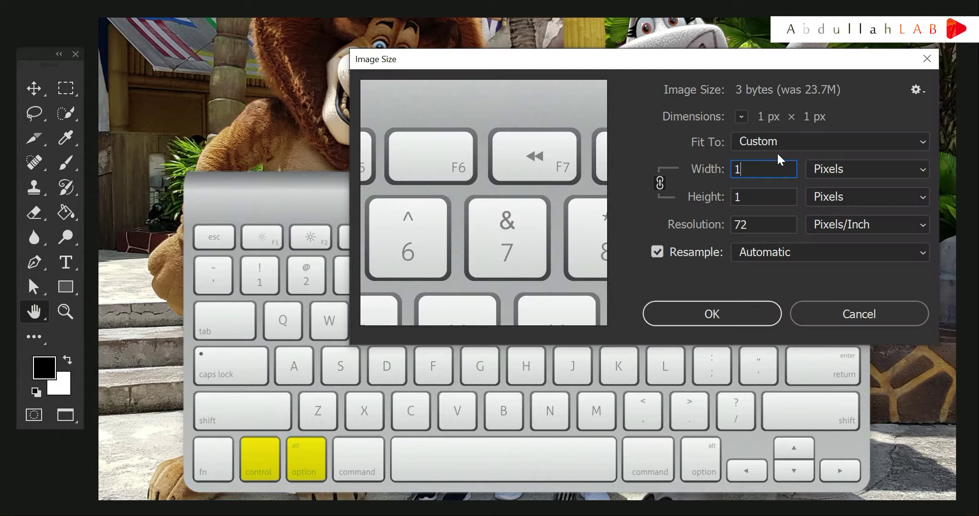
pyautogui.write('200')
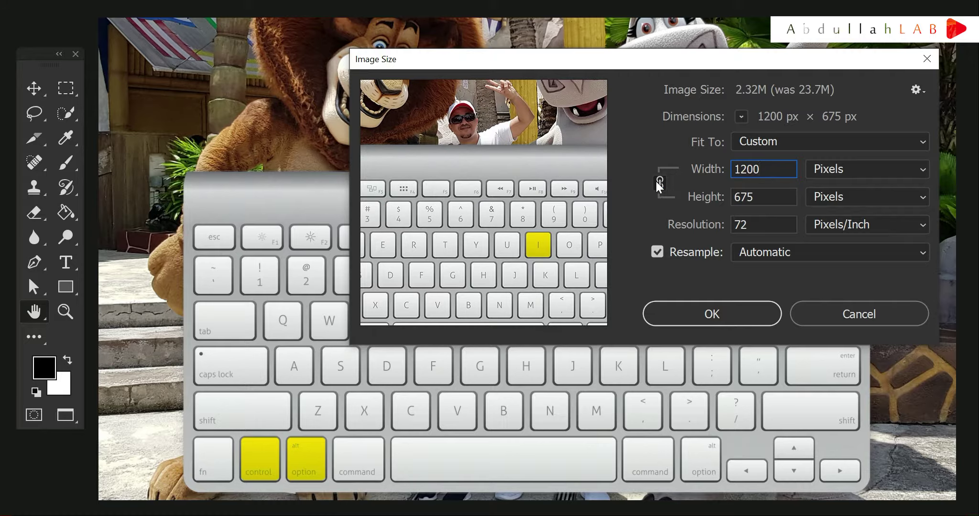
pyautogui.keyDown('alt'); pyautogui.click(832, 312); pyautogui.keyUp('alt')
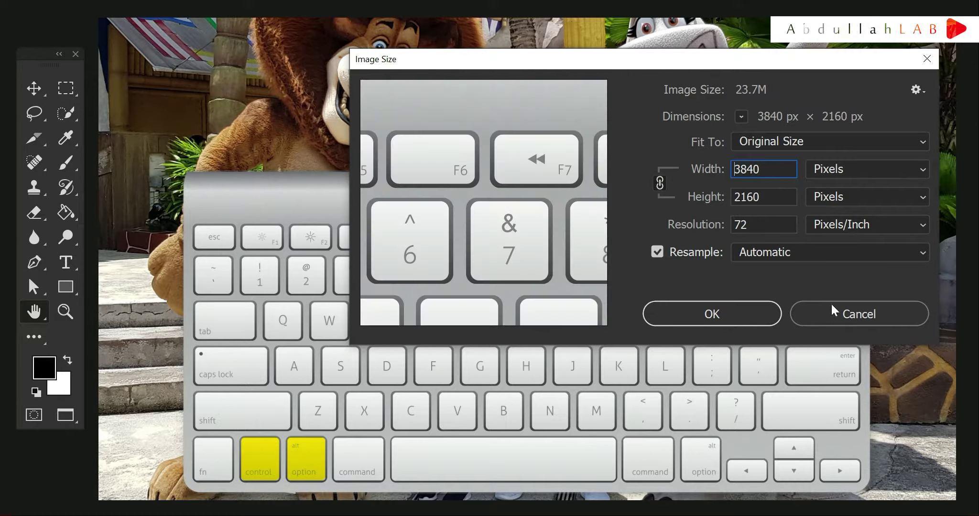
pyautogui.click(854, 318)
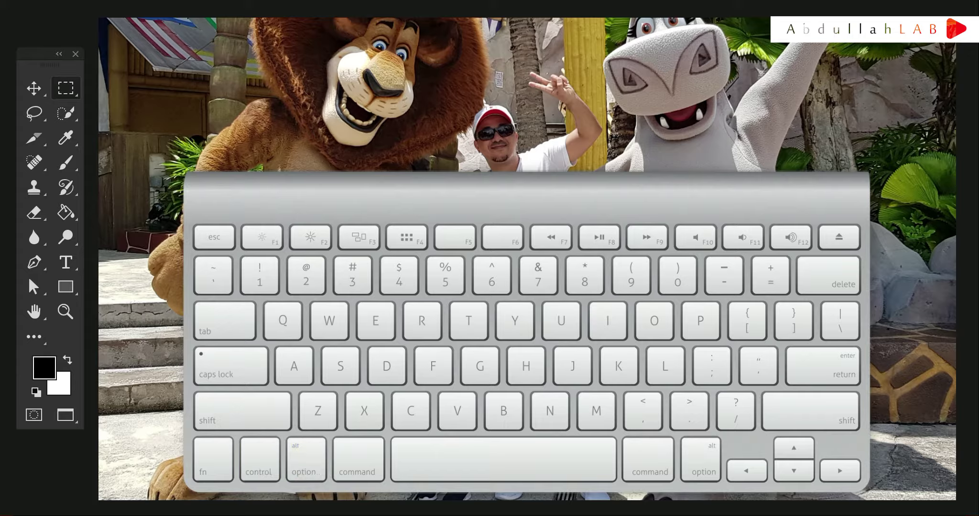
# Preview the keyboard in Save for Web, browse its presets, and close without exporting.
pyautogui.hotkey('ctrl', 'alt', 'shift', 's')
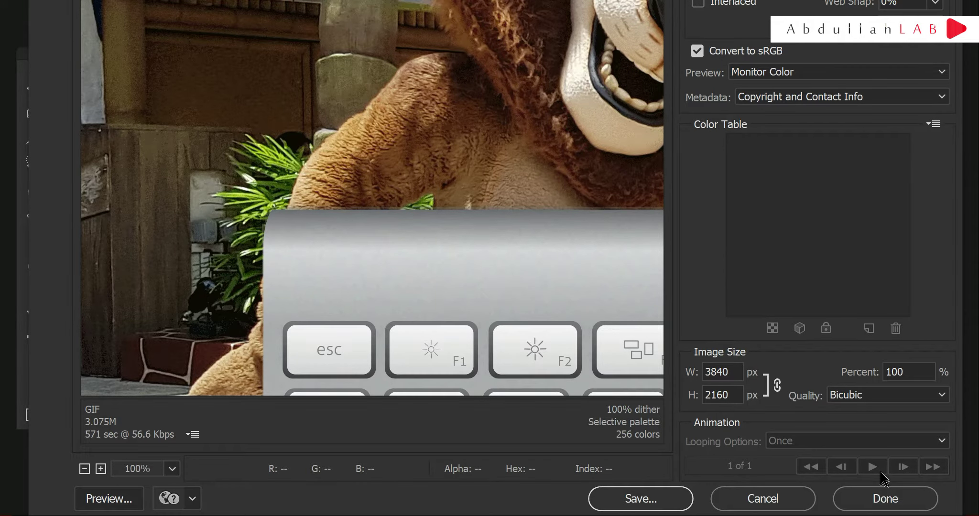
pyautogui.moveTo(540, 200); pyautogui.dragTo(241, 48)
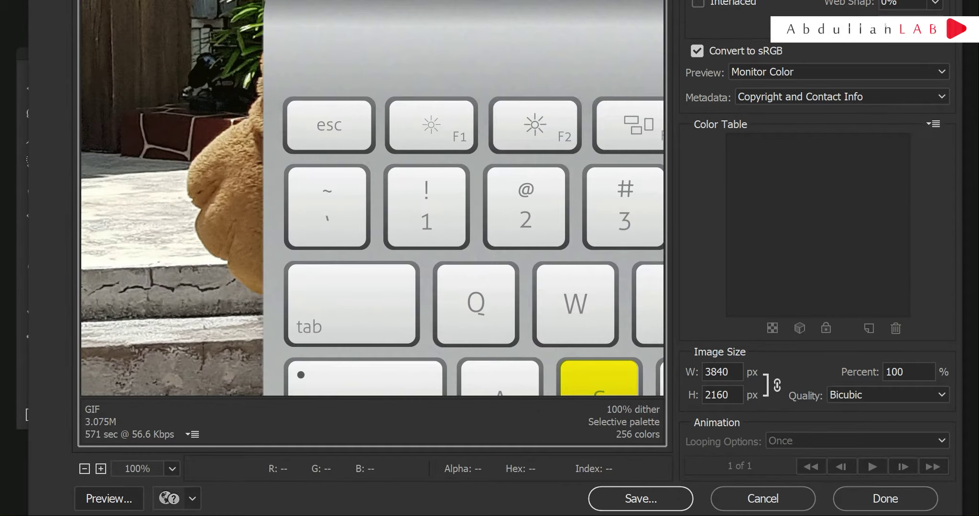
pyautogui.click(803, 5)
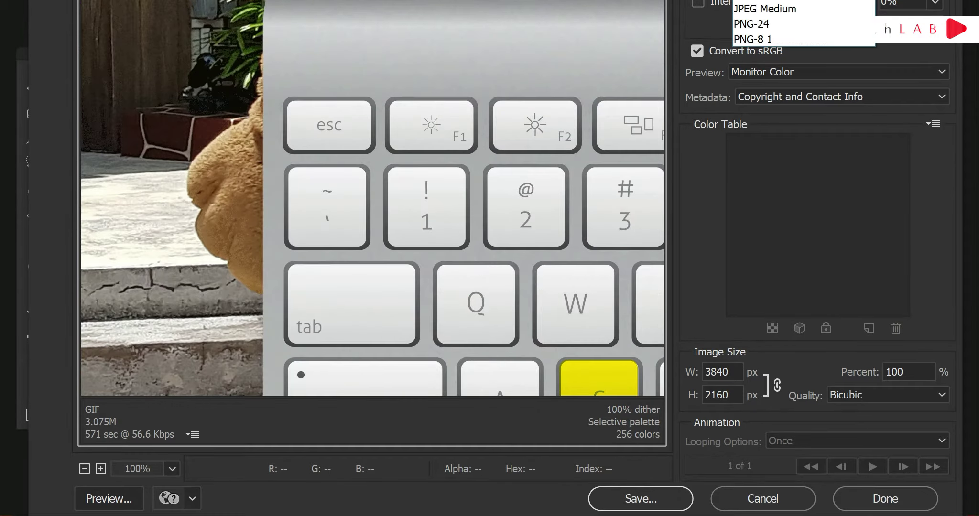
pyautogui.press('Escape')
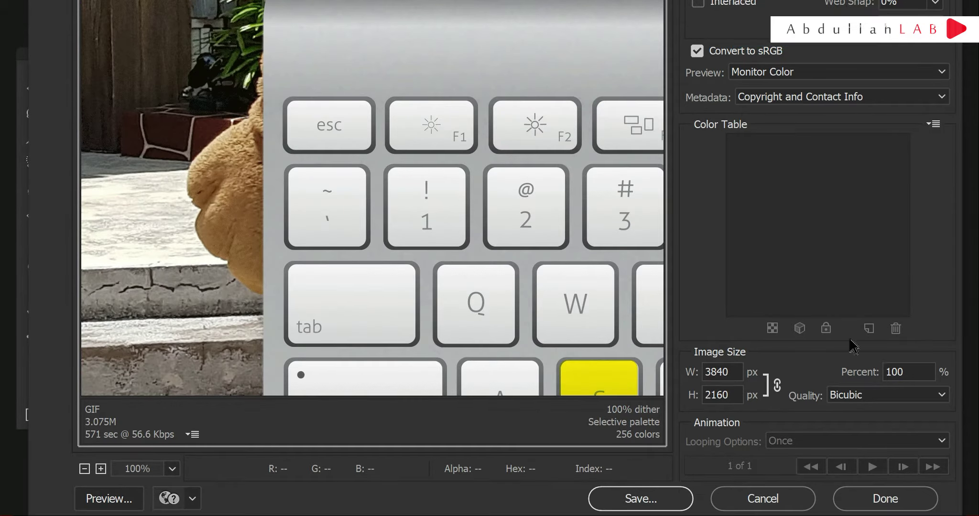
pyautogui.click(764, 499)
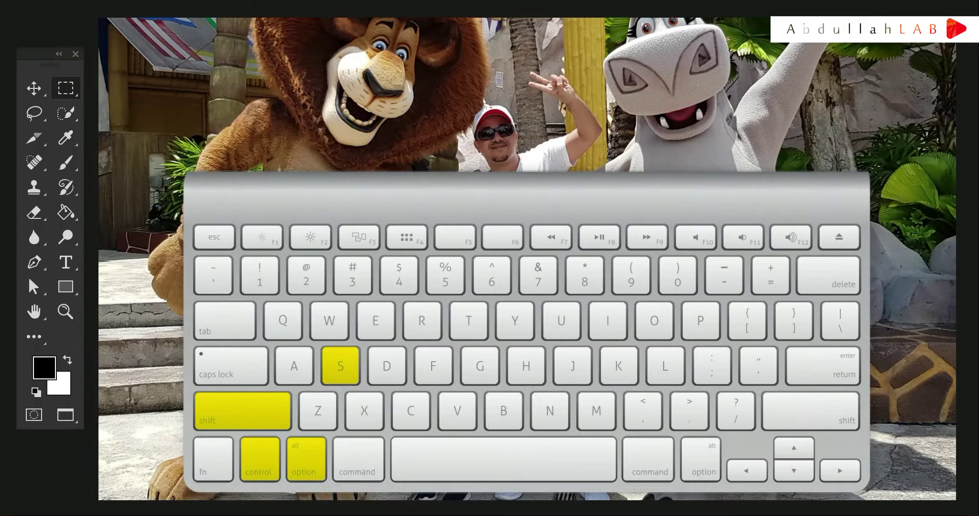
# Cancel Export As with PNG left as the format, exporting nothing.
pyautogui.hotkey('ctrl', 'alt', 'shift', 'w')
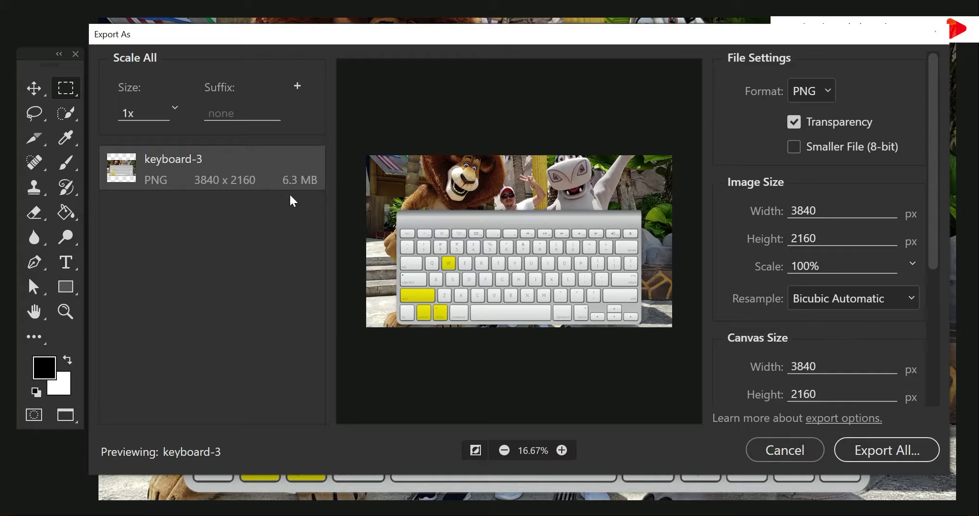
pyautogui.click(828, 91)
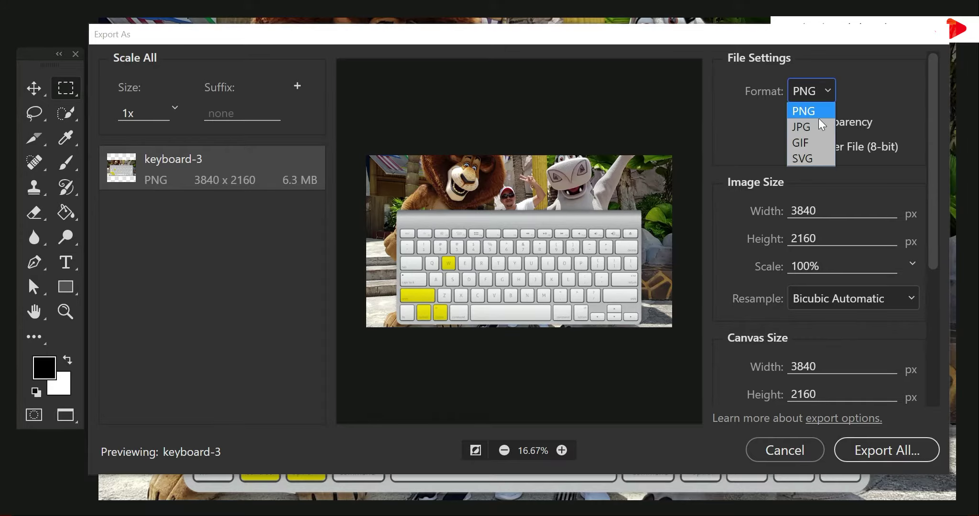
pyautogui.click(821, 101)
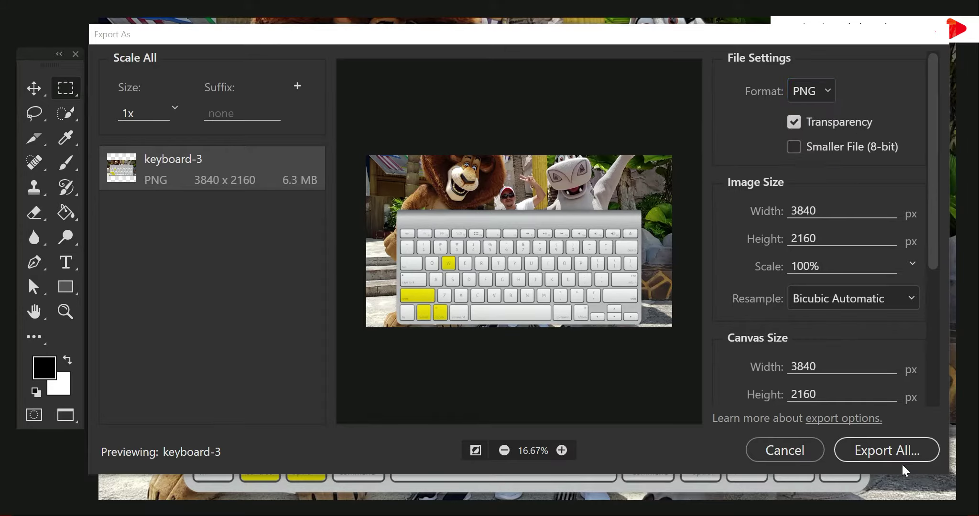
pyautogui.click(784, 457)
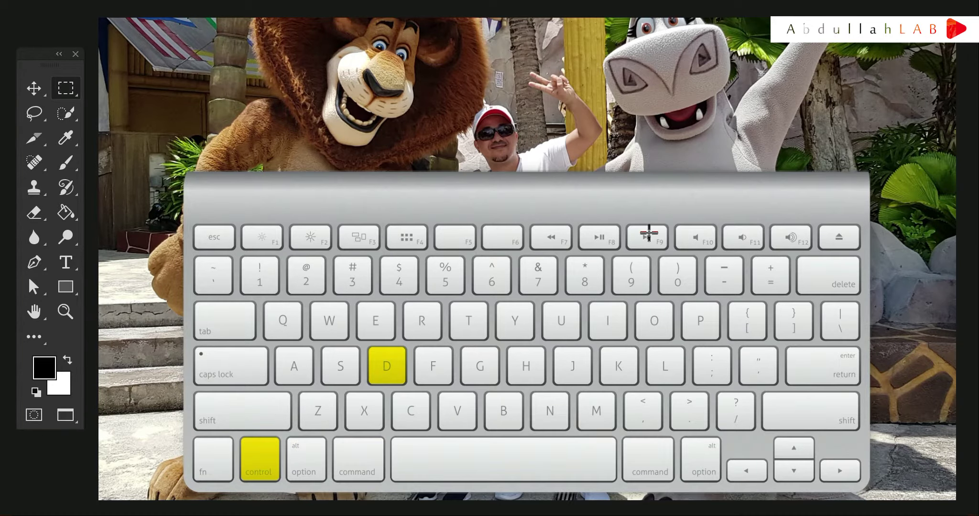
# Draw and clear a marquee over the keyboard, then save the document and save a copy.
pyautogui.moveTo(672, 213); pyautogui.dragTo(486, 366)
pyautogui.hotkey('ctrl', 'd')
pyautogui.hotkey('ctrl', 's')
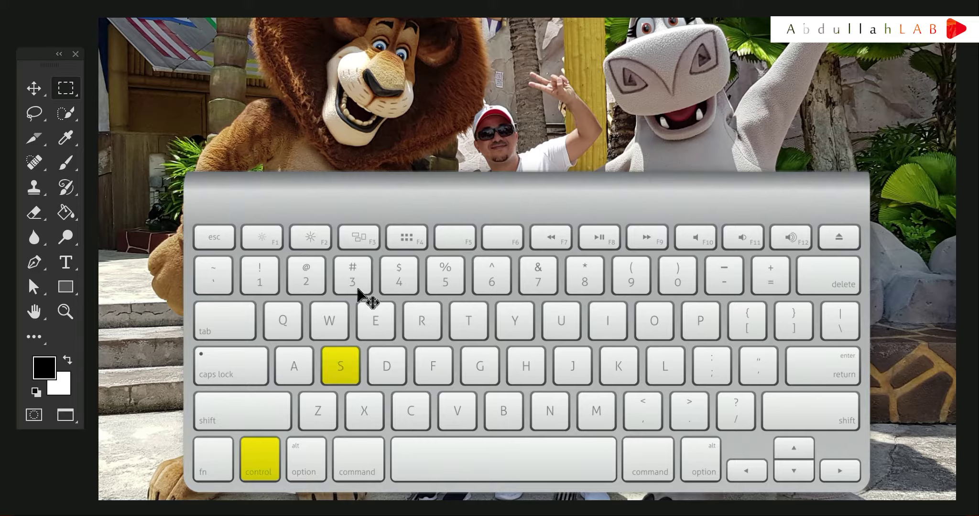
pyautogui.hotkey('ctrl', 'shift', 's')
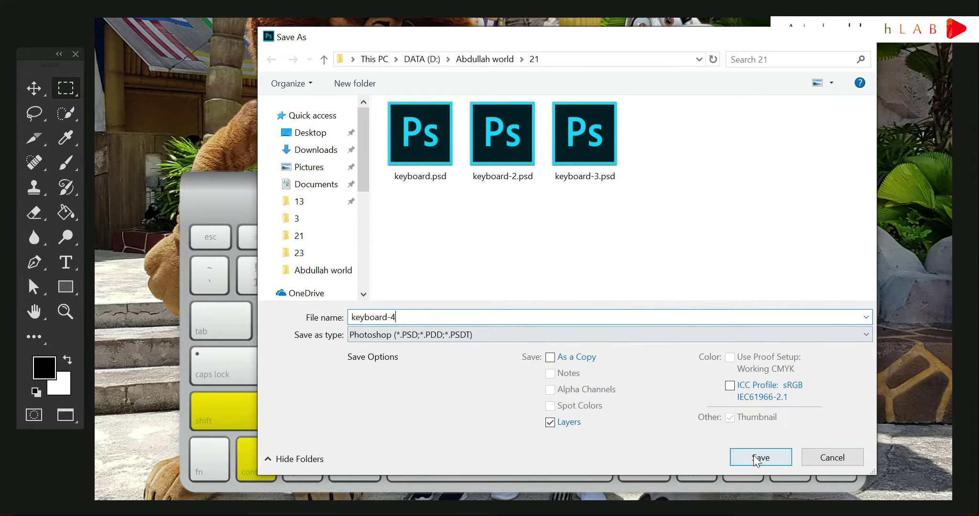
pyautogui.click(754, 455)
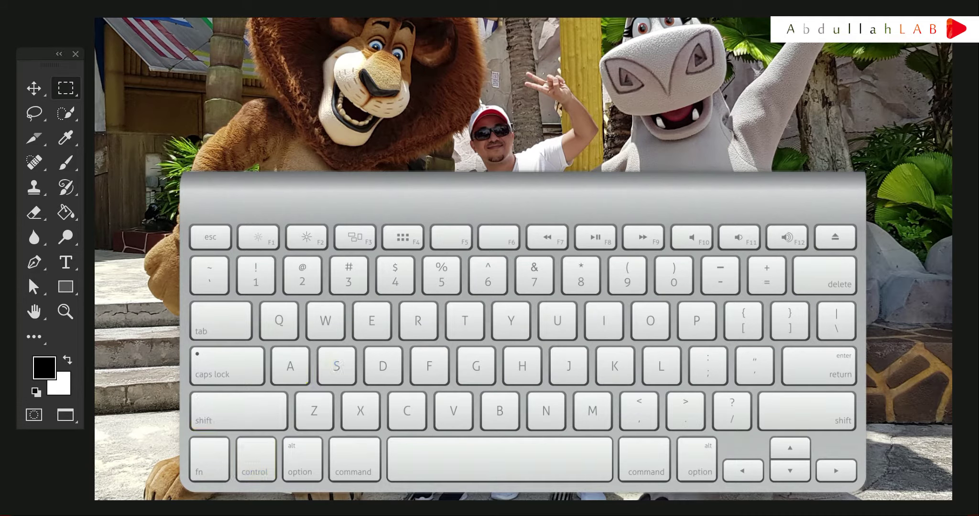
pyautogui.hotkey('ctrl', 'p')
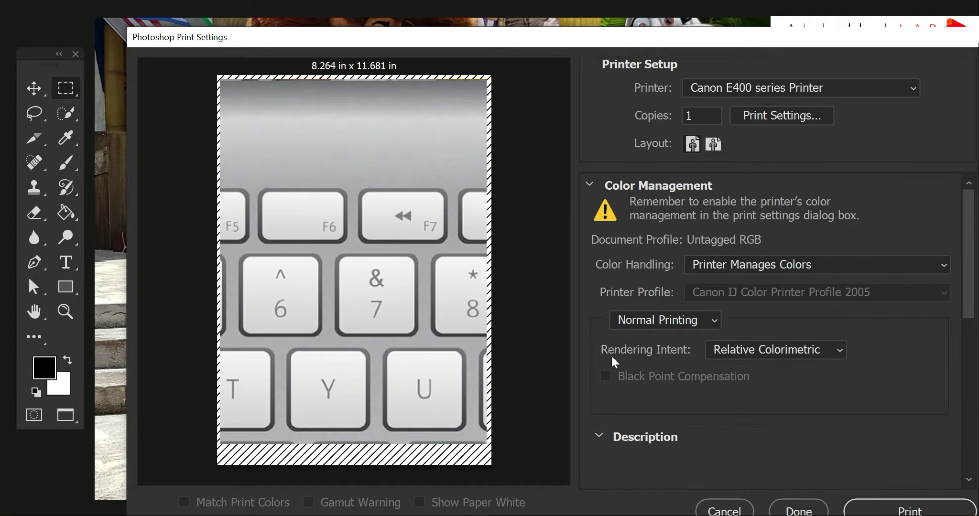
# In Print Settings, check Center and Scale to Fit Media (15.02%) and choose landscape layout.
pyautogui.click(599, 436)
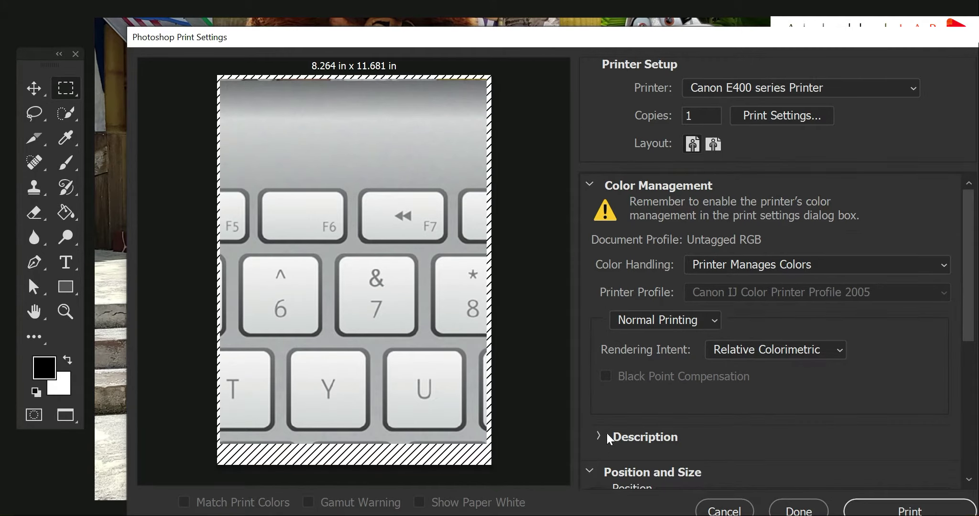
pyautogui.scroll(-3, 607, 433)
pyautogui.click(603, 434)
pyautogui.scroll(-3, 659, 418)
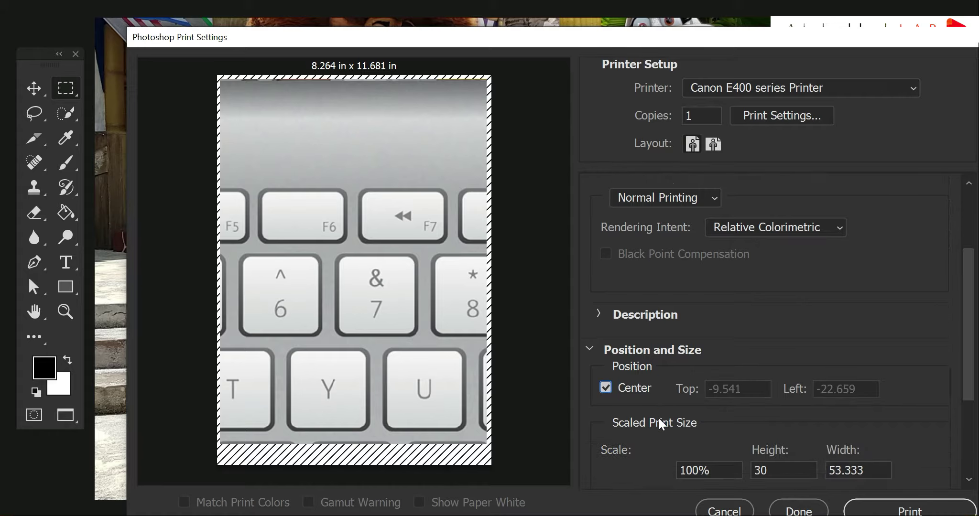
pyautogui.scroll(-2, 659, 418)
pyautogui.click(617, 358)
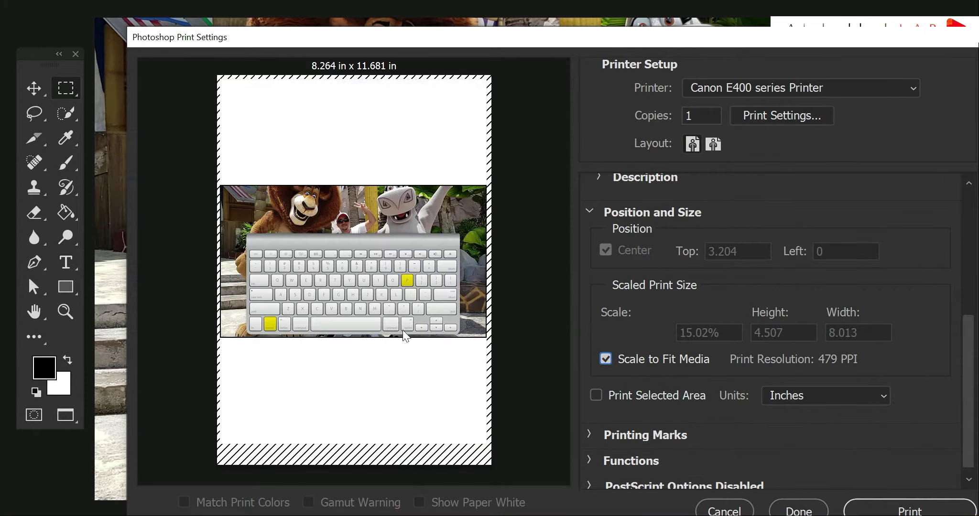
pyautogui.click(713, 142)
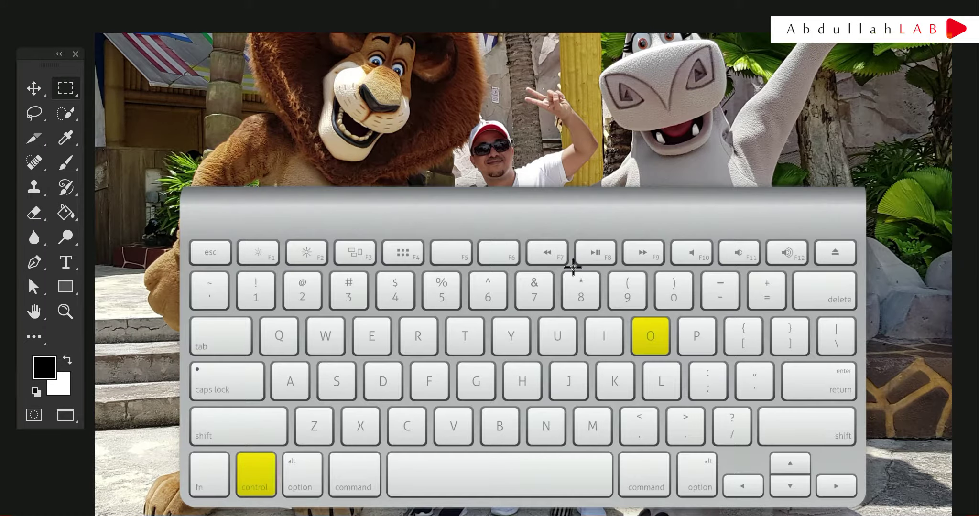
# Cancel the Open dialog without opening a file or changing the file type.
pyautogui.hotkey('ctrl', 'o')
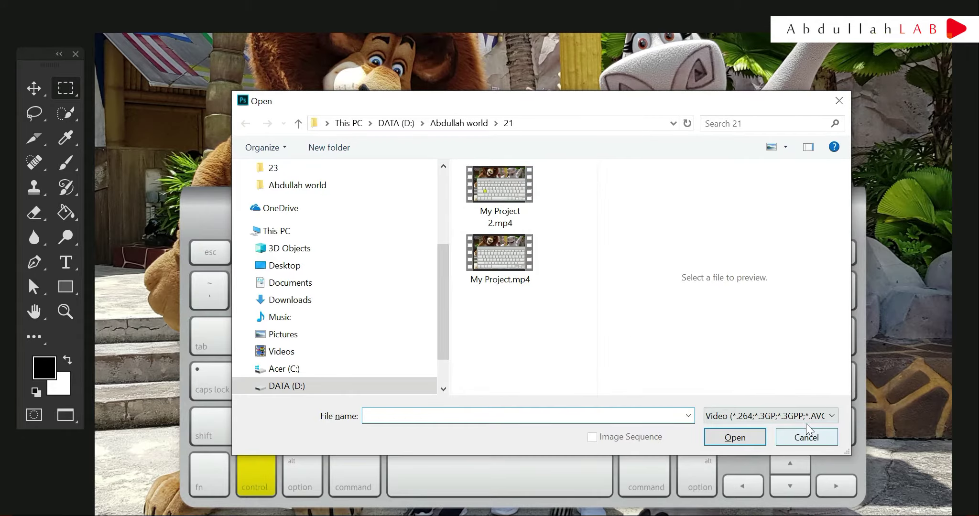
pyautogui.click(806, 420)
pyautogui.press('Escape')
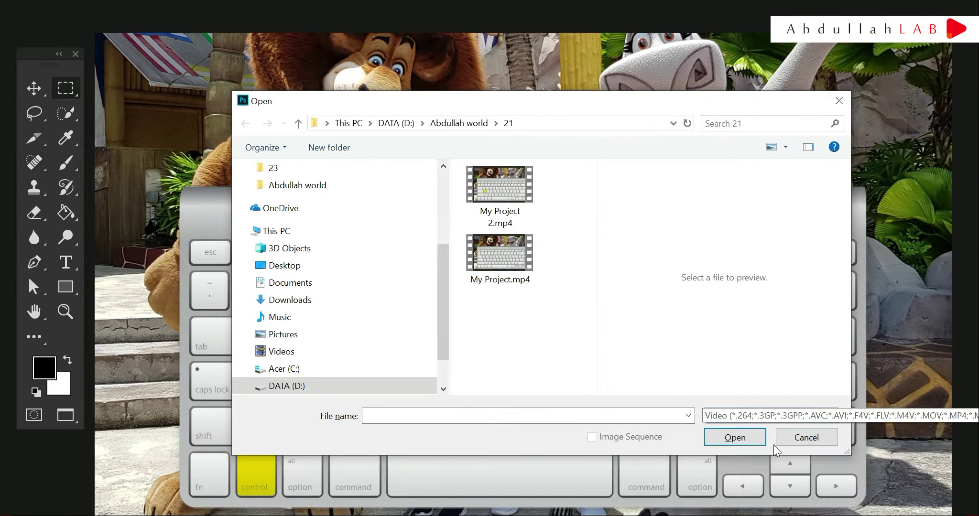
pyautogui.click(812, 443)
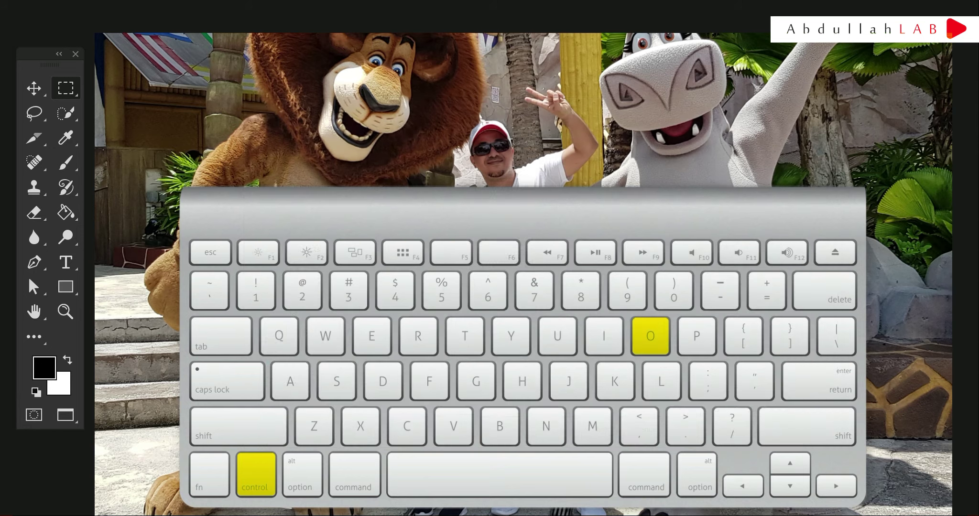
# Toggle the photo's colour inversion with Ctrl+I, ending in normal colours, then press Delete.
pyautogui.hotkey('ctrl', 'i')
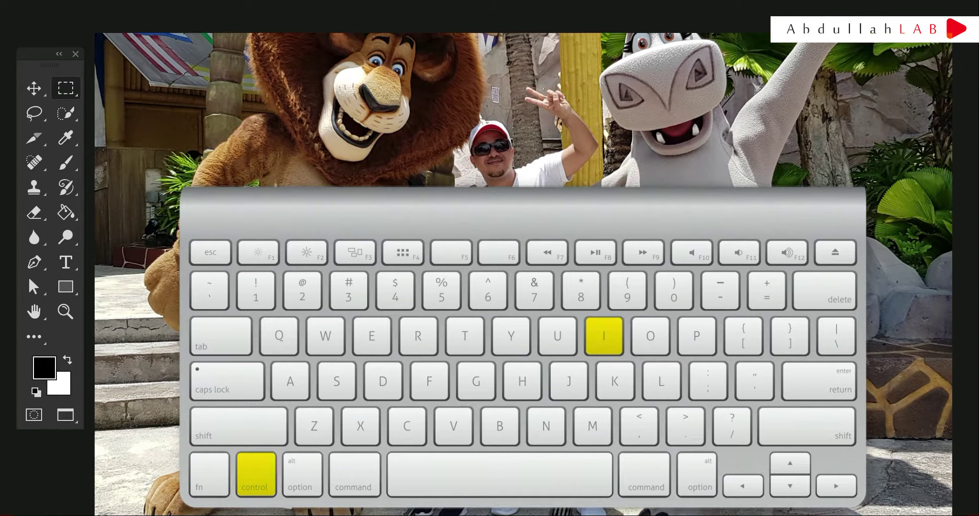
pyautogui.hotkey('ctrl', 'i')
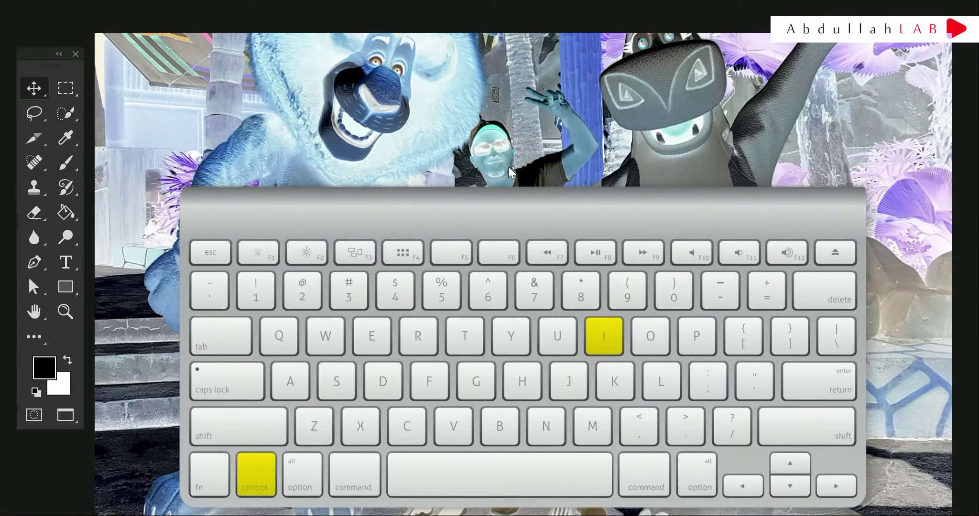
pyautogui.hotkey('ctrl', 'i')
pyautogui.hotkey('ctrl', 'i')
pyautogui.hotkey('ctrl', 'i')
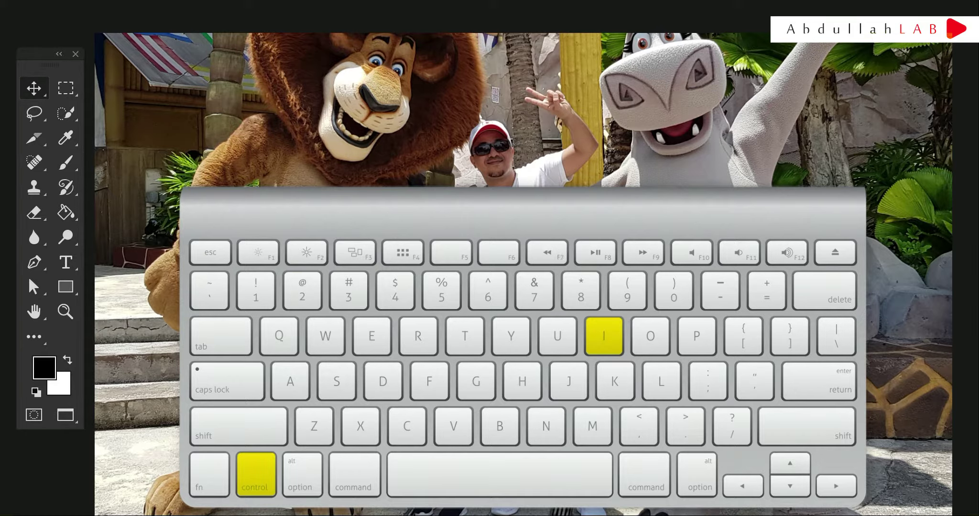
pyautogui.rightClick(605, 341)
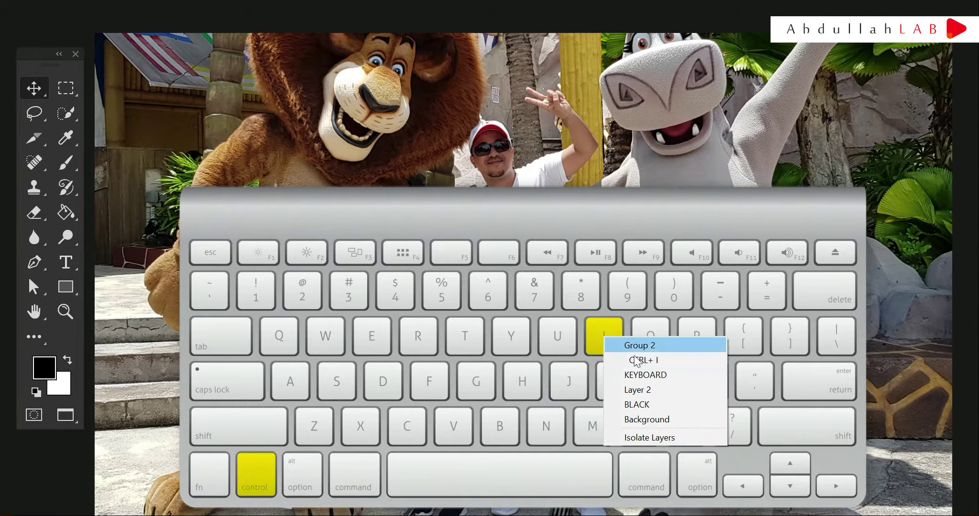
pyautogui.click(641, 358)
pyautogui.press('Delete')
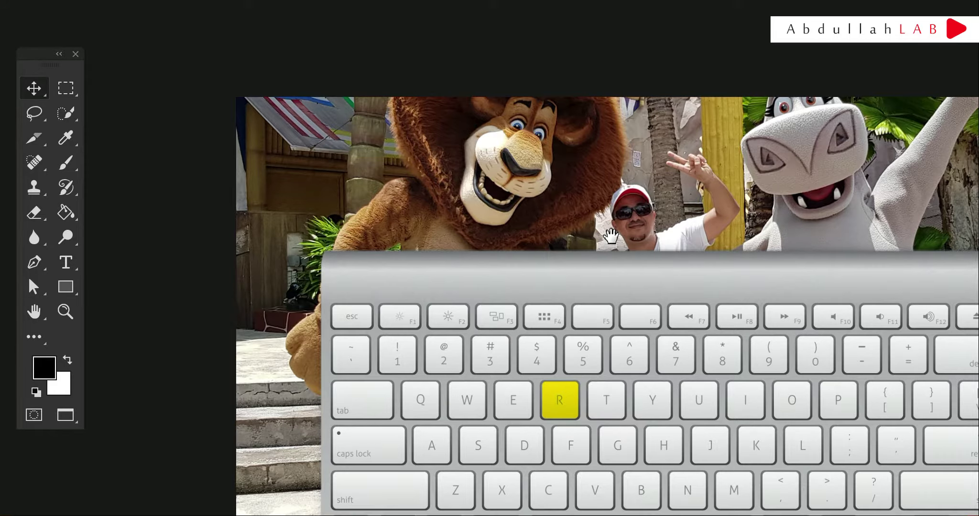
pyautogui.moveTo(611, 235); pyautogui.dragTo(472, 156)
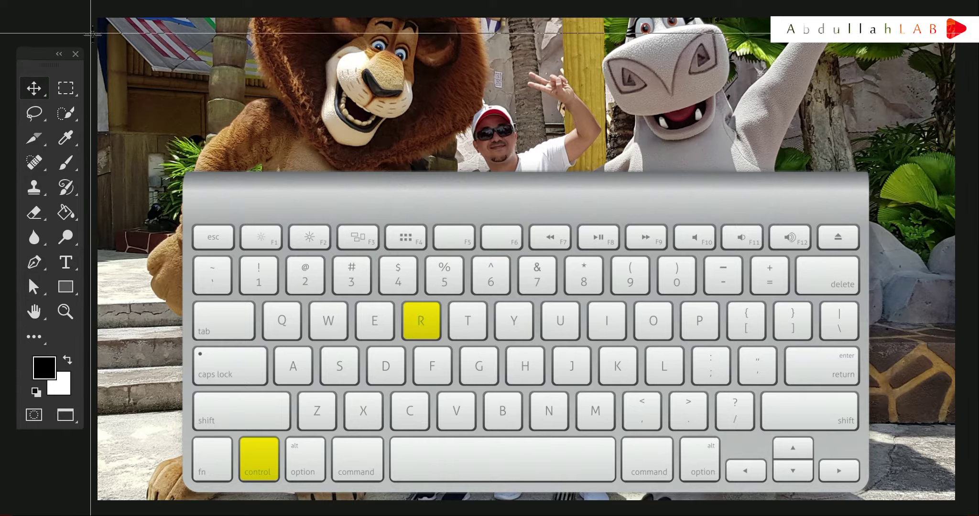
pyautogui.moveTo(10, 9); pyautogui.dragTo(109, 23)
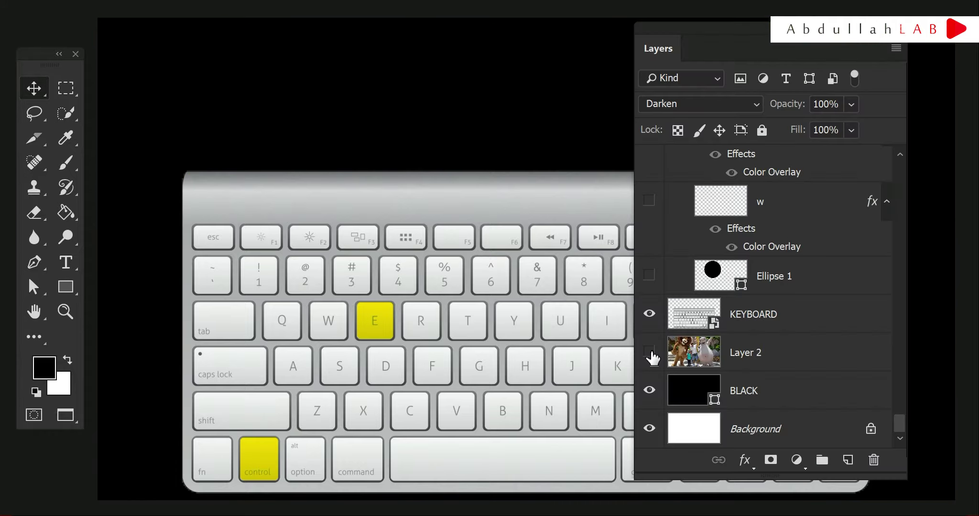
# Check layer visibility and select both Layer 2 and KEYBOARD in the Layers panel.
pyautogui.click(650, 352)
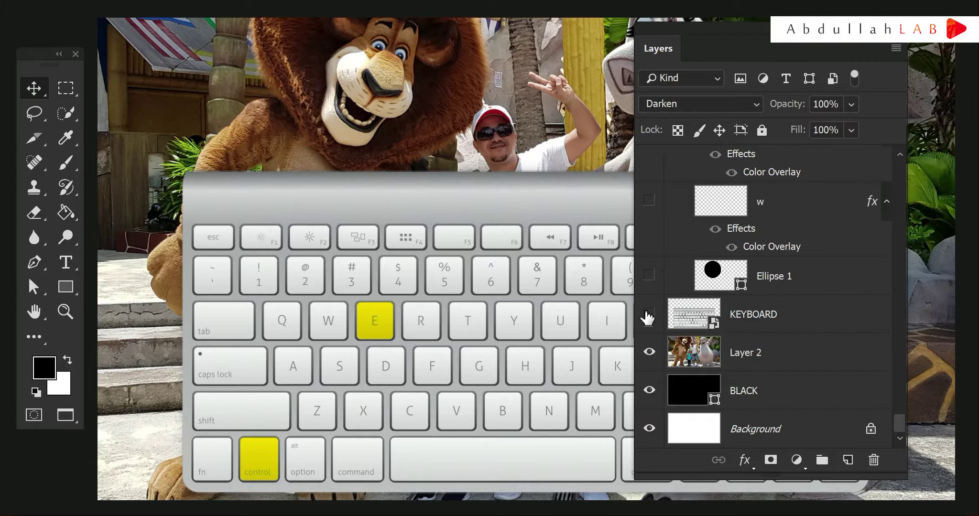
pyautogui.click(649, 314)
pyautogui.click(649, 314)
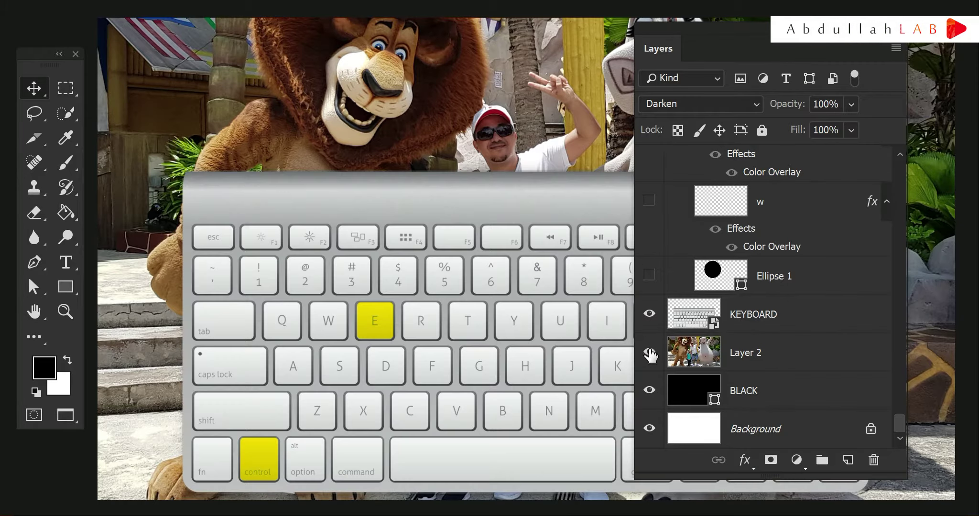
pyautogui.click(787, 357)
pyautogui.keyDown('shift'); pyautogui.click(778, 314); pyautogui.keyUp('shift')
# Merge KEYBOARD and Layer 2 with Ctrl+E, then undo the merge to keep them separate.
pyautogui.hotkey('ctrl', 'e')
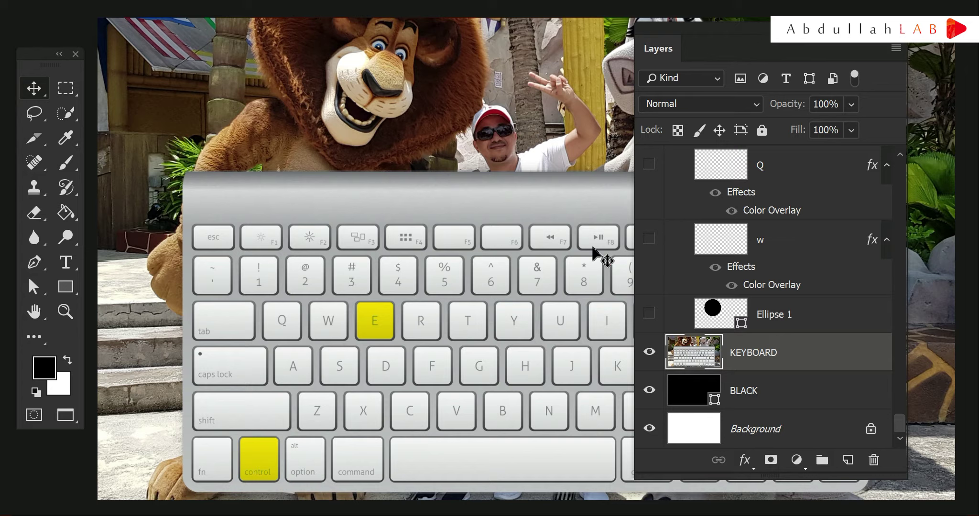
pyautogui.click(649, 353)
pyautogui.click(648, 354)
pyautogui.hotkey('ctrl', 'z')
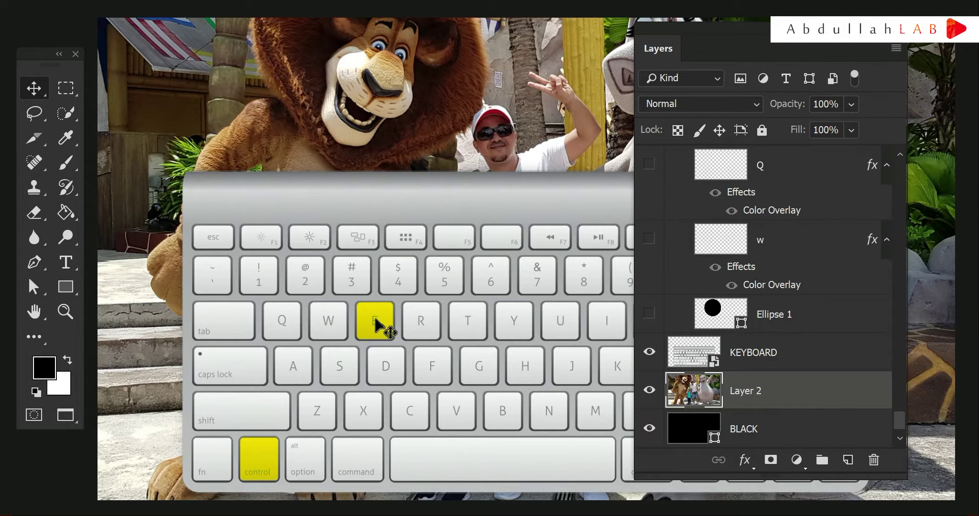
pyautogui.rightClick(376, 323)
pyautogui.click(415, 344)
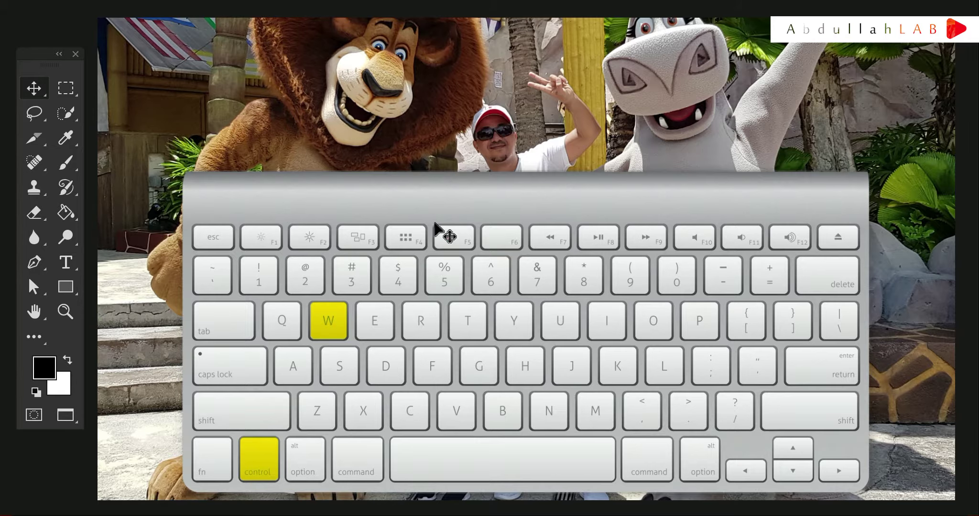
# Cancel closing the document, then draw a rectangular marquee over keys F4 down to G.
pyautogui.hotkey('ctrl', 'w')
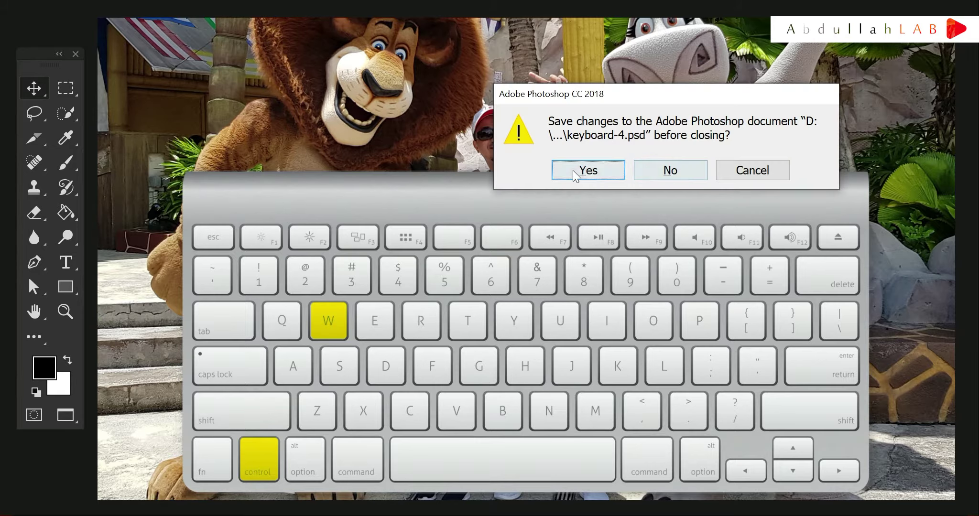
pyautogui.click(768, 173)
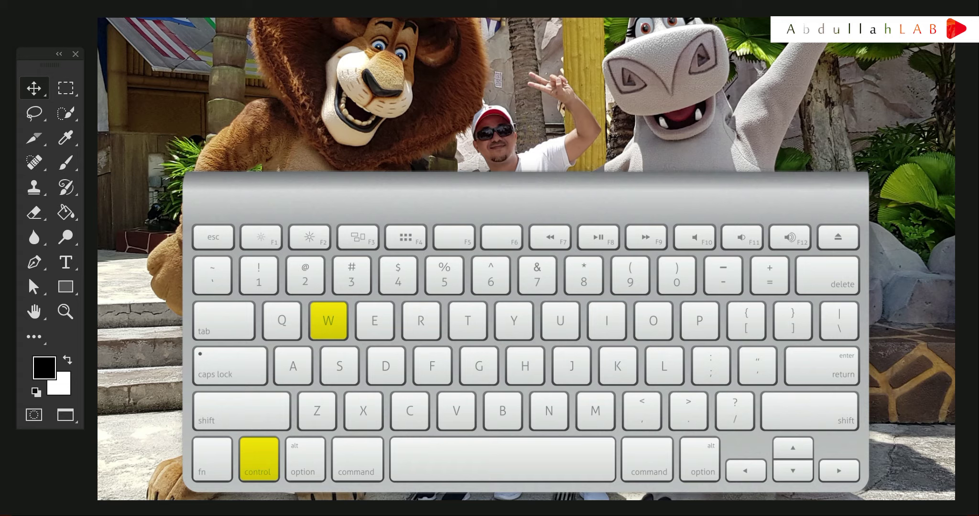
pyautogui.hotkey('ctrl', 'j')
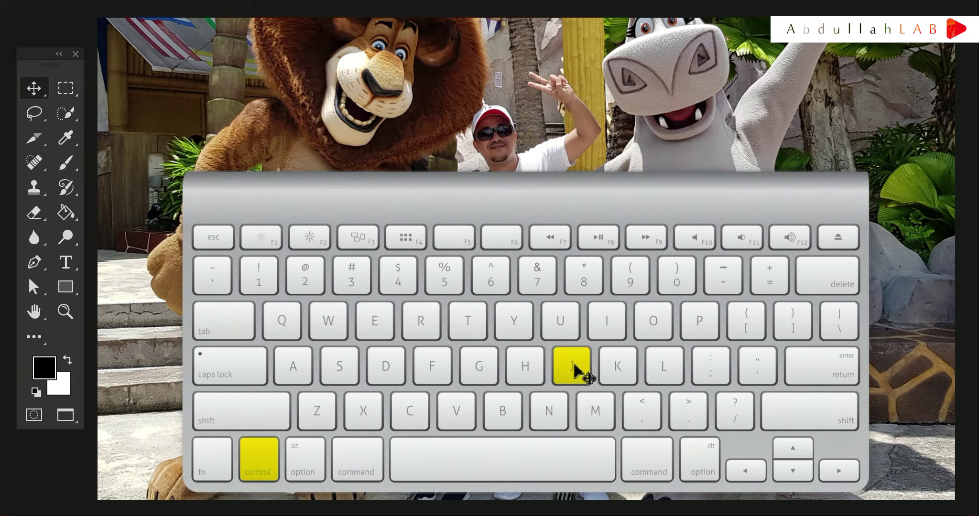
pyautogui.press('m')
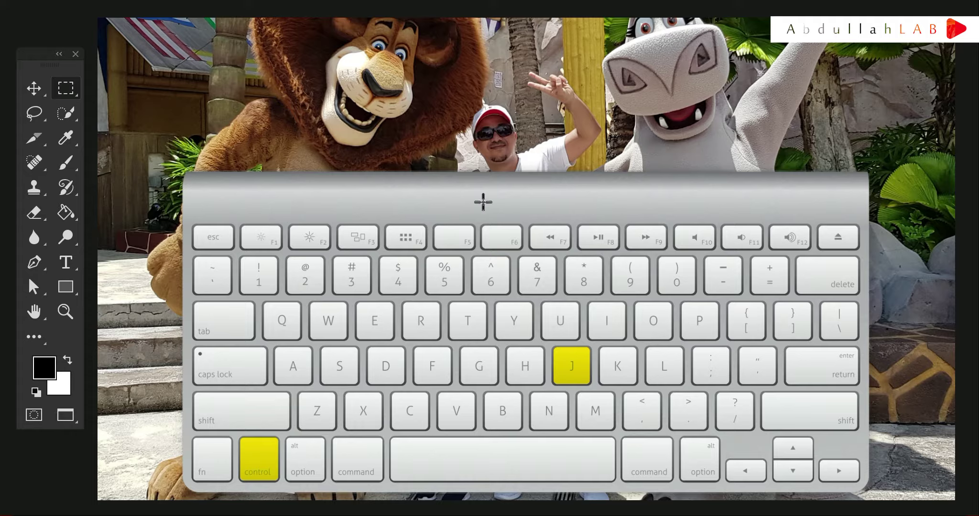
pyautogui.moveTo(542, 200); pyautogui.dragTo(394, 362)
pyautogui.press('v')
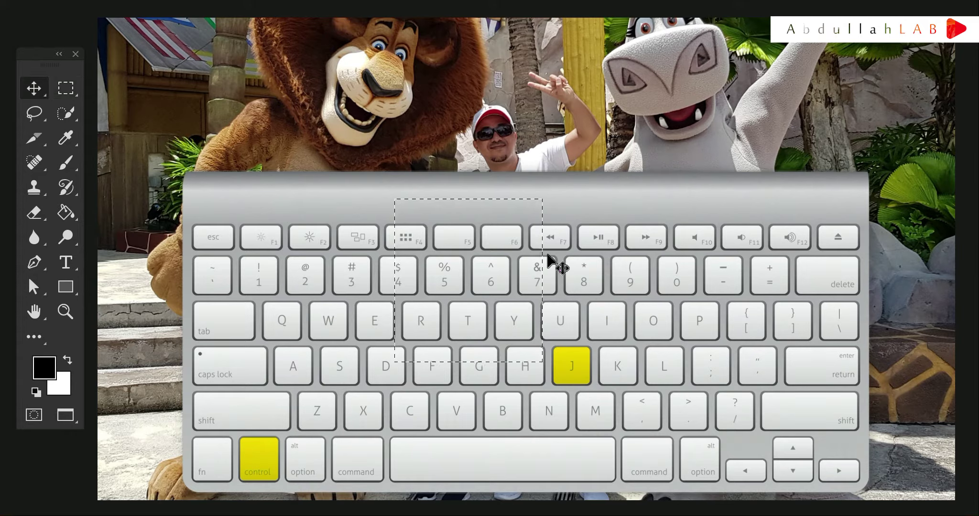
pyautogui.moveTo(504, 294)
pyautogui.mouseDown()
pyautogui.moveTo(505, 136)
pyautogui.moveTo(649, 144)
pyautogui.moveTo(750, 192)
pyautogui.moveTo(448, 184)
pyautogui.moveTo(571, 347)
pyautogui.moveTo(531, 218)
pyautogui.mouseUp()
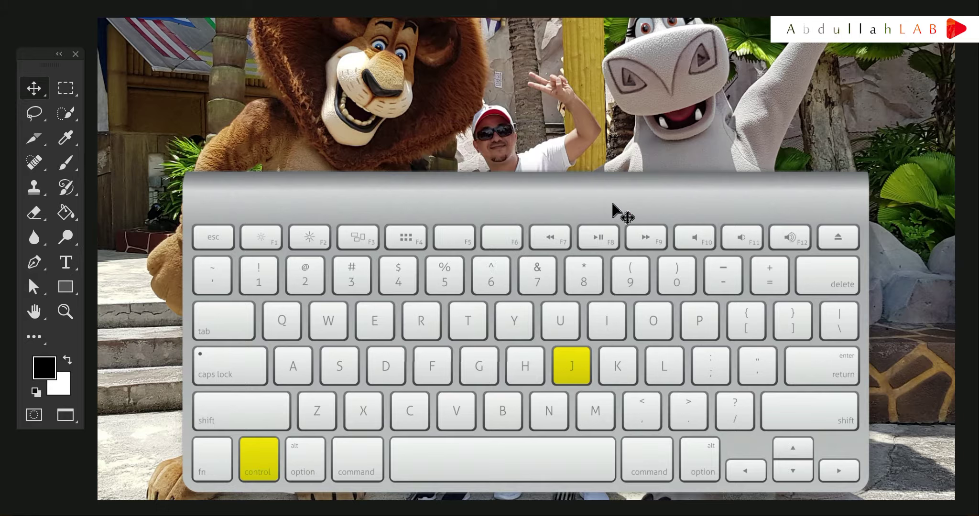
pyautogui.hotkey('ctrl', '=')
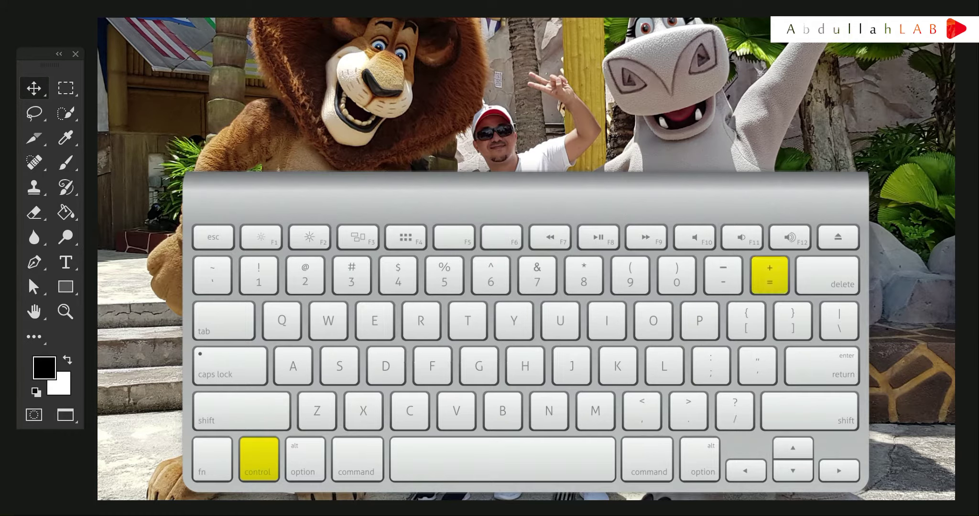
pyautogui.hotkey('ctrl', '=')
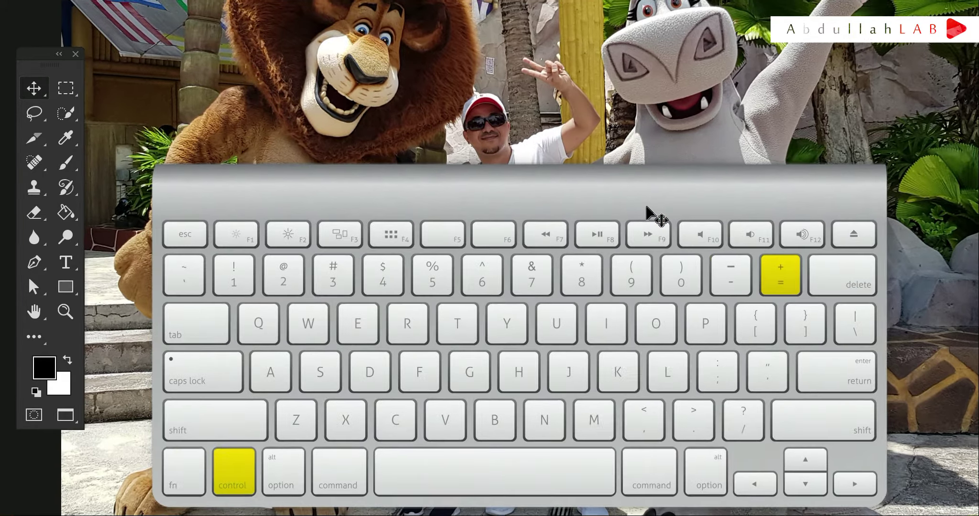
pyautogui.hotkey('ctrl', '=')
pyautogui.hotkey('ctrl', '=')
pyautogui.hotkey('ctrl', '-')
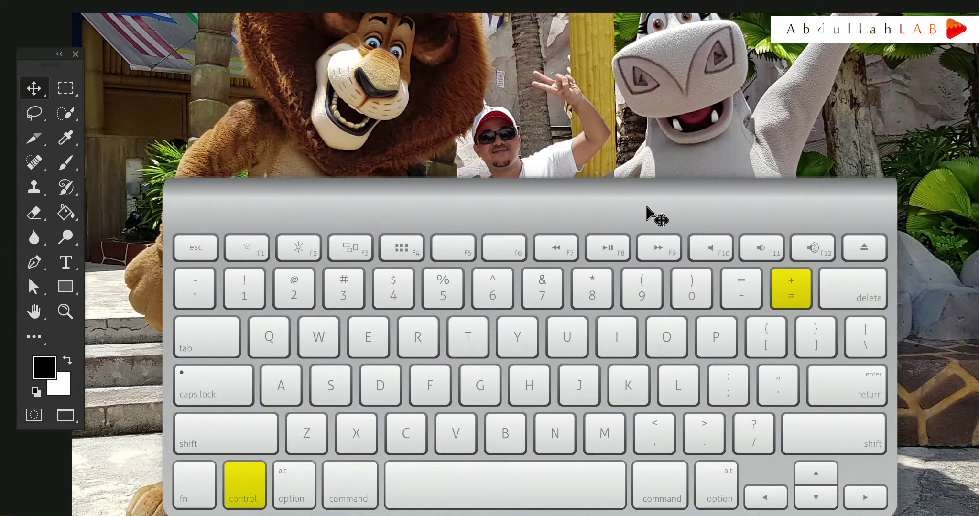
pyautogui.hotkey('ctrl', '-')
pyautogui.hotkey('ctrl', '=')
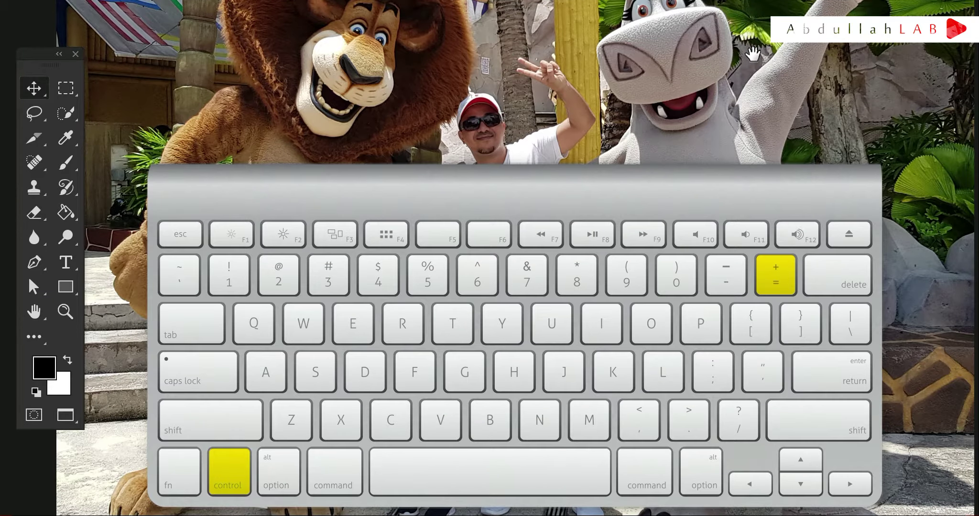
pyautogui.moveTo(709, 61); pyautogui.dragTo(688, 42)
pyautogui.hotkey('ctrl', '-')
pyautogui.hotkey('ctrl', '-')
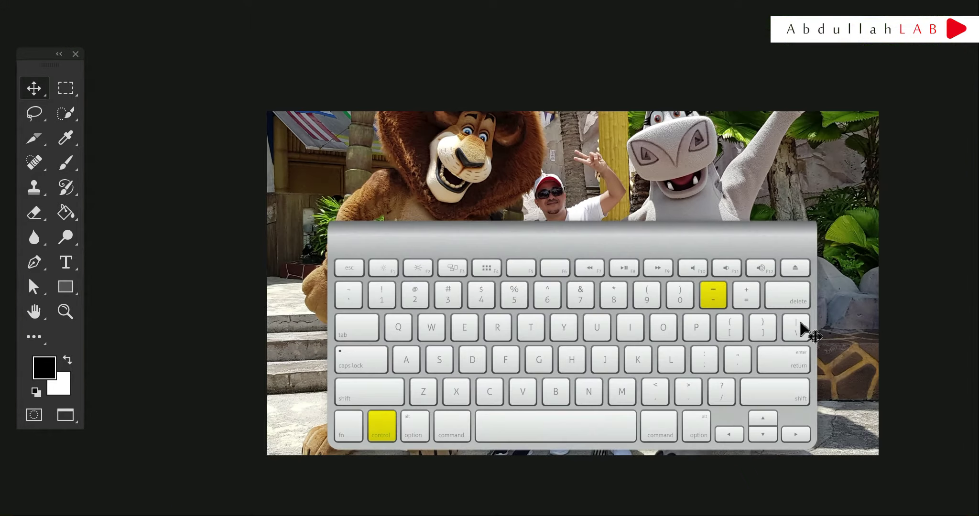
pyautogui.hotkey('ctrl', '-')
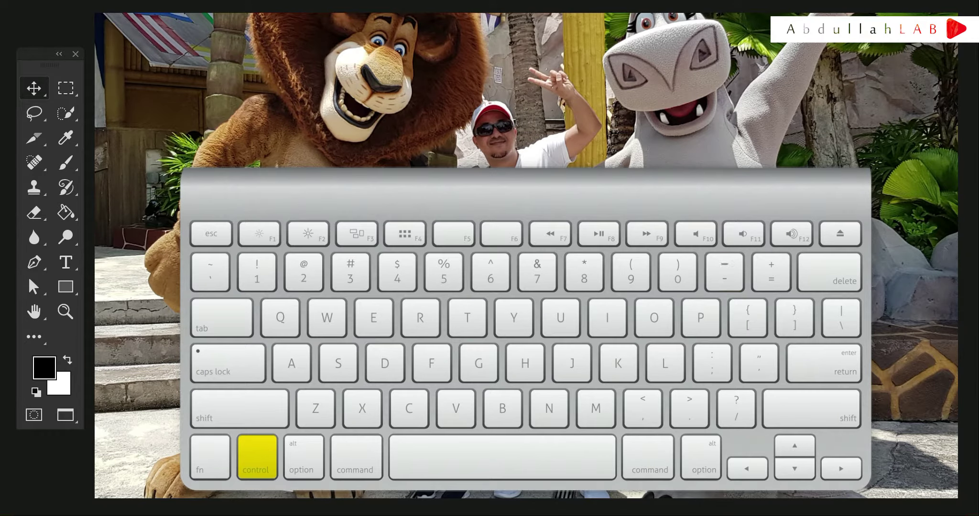
# Select all, hide extras with Ctrl+H, and drag a horizontal guide across the photo.
pyautogui.hotkey('ctrl', 'a')
pyautogui.hotkey('ctrl', 'h')
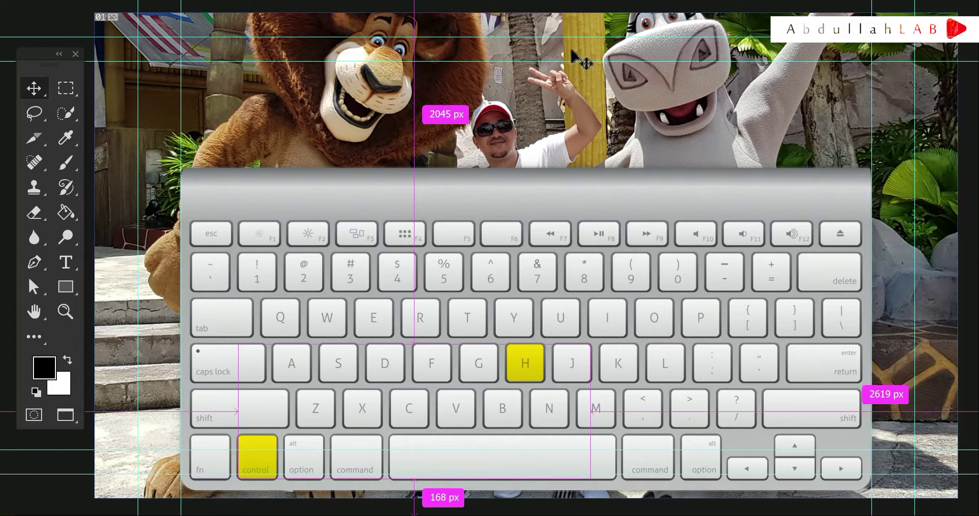
pyautogui.moveTo(581, 58); pyautogui.dragTo(550, 223)
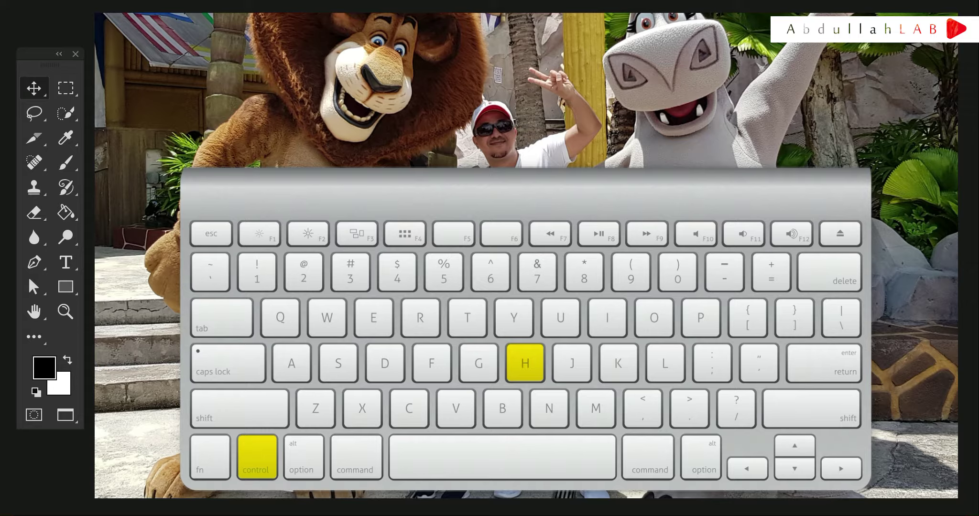
pyautogui.hotkey('ctrl', 'k')
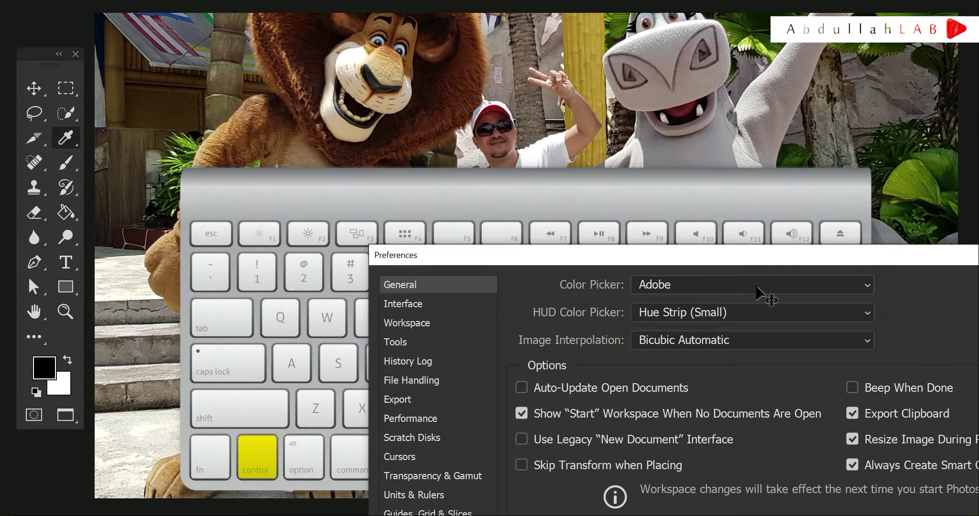
# Reposition the General Preferences window, then close it without saving changes.
pyautogui.moveTo(769, 259)
pyautogui.mouseDown()
pyautogui.moveTo(536, 21)
pyautogui.moveTo(519, 18)
pyautogui.mouseUp()
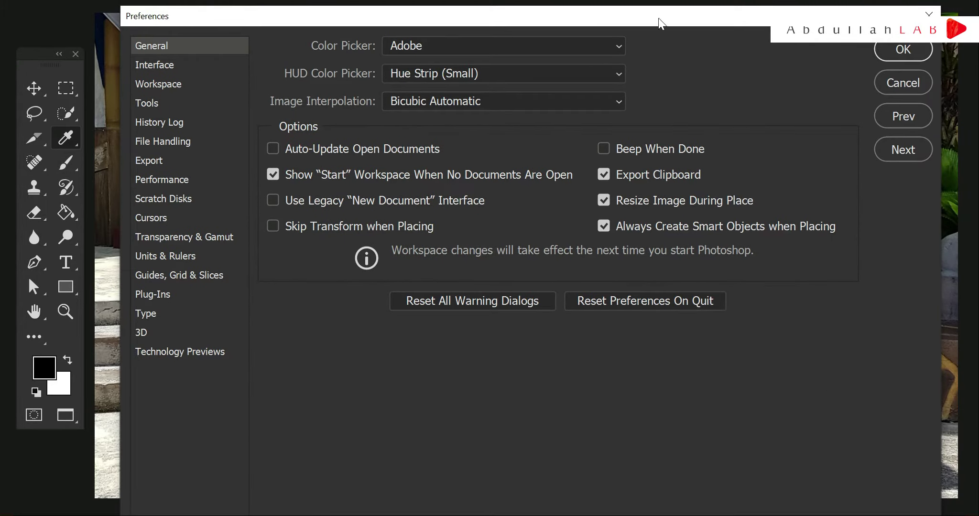
pyautogui.moveTo(659, 23)
pyautogui.mouseDown()
pyautogui.moveTo(665, 43)
pyautogui.moveTo(659, 12)
pyautogui.moveTo(672, 46)
pyautogui.moveTo(664, 57)
pyautogui.mouseUp()
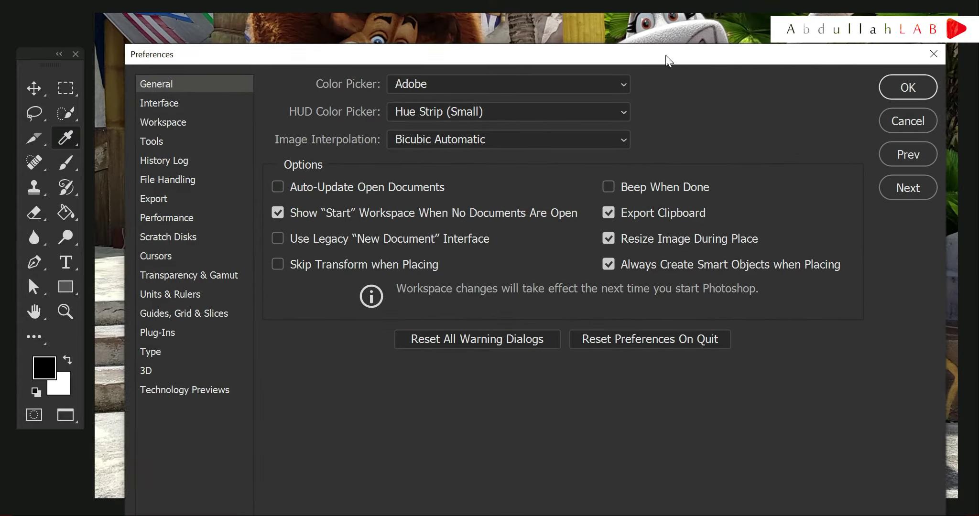
pyautogui.click(902, 120)
# Browse the A4, A6, Letter and Legal print presets in New Document, then confirm.
pyautogui.hotkey('ctrl', 'n')
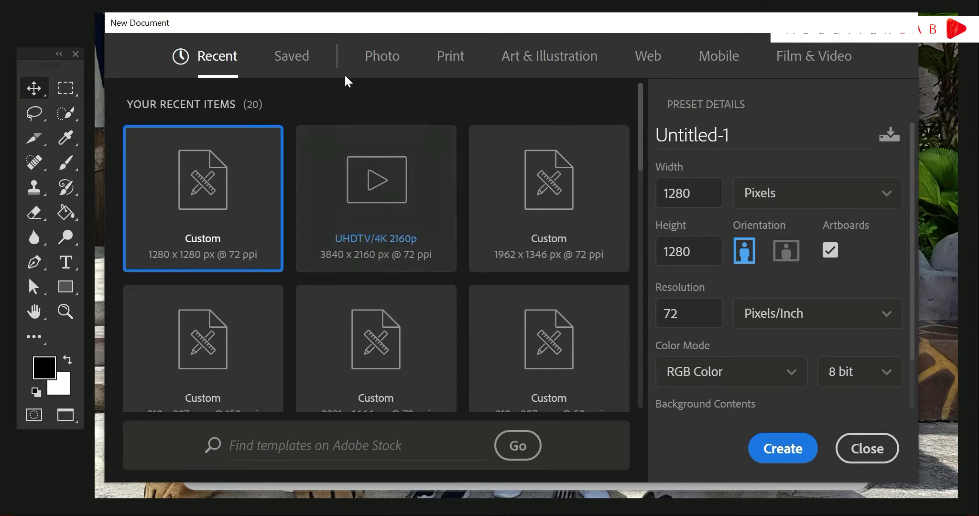
pyautogui.click(449, 56)
pyautogui.click(216, 339)
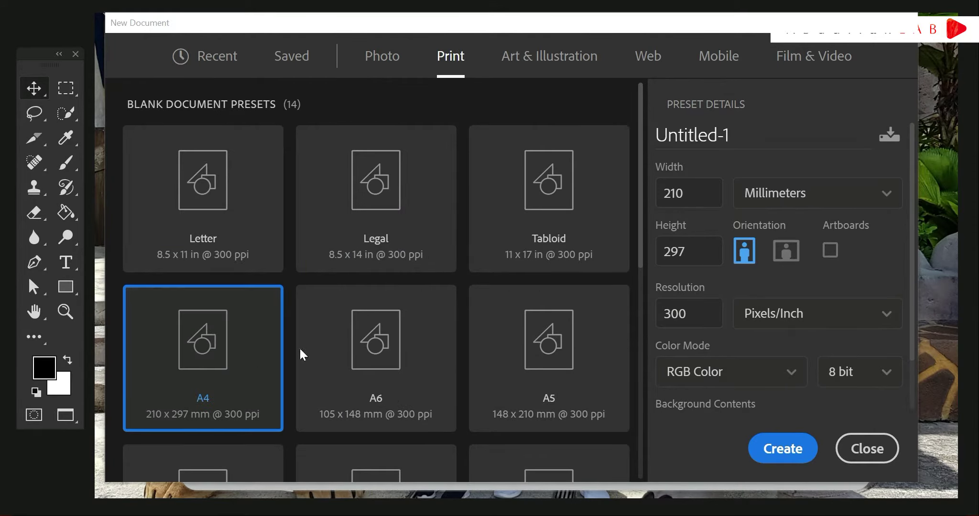
pyautogui.click(325, 354)
pyautogui.click(272, 228)
pyautogui.click(392, 213)
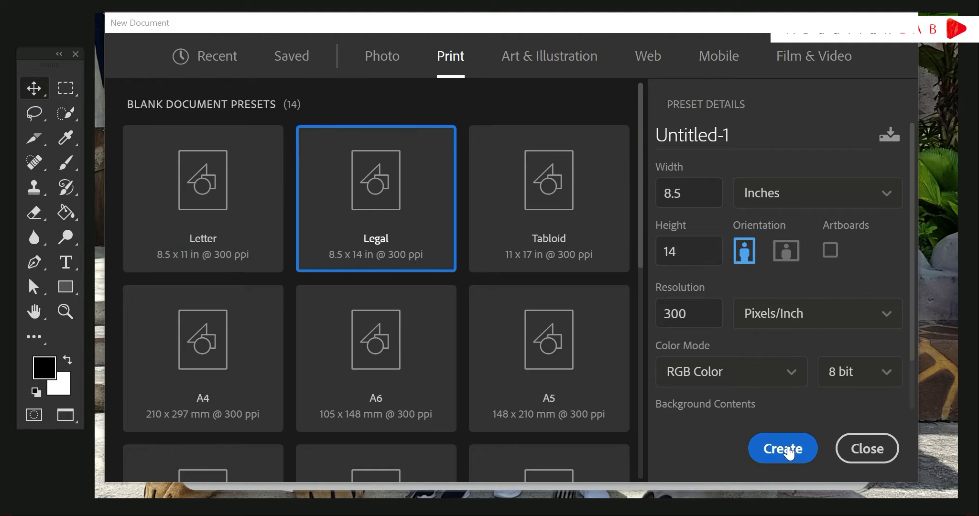
pyautogui.click(866, 448)
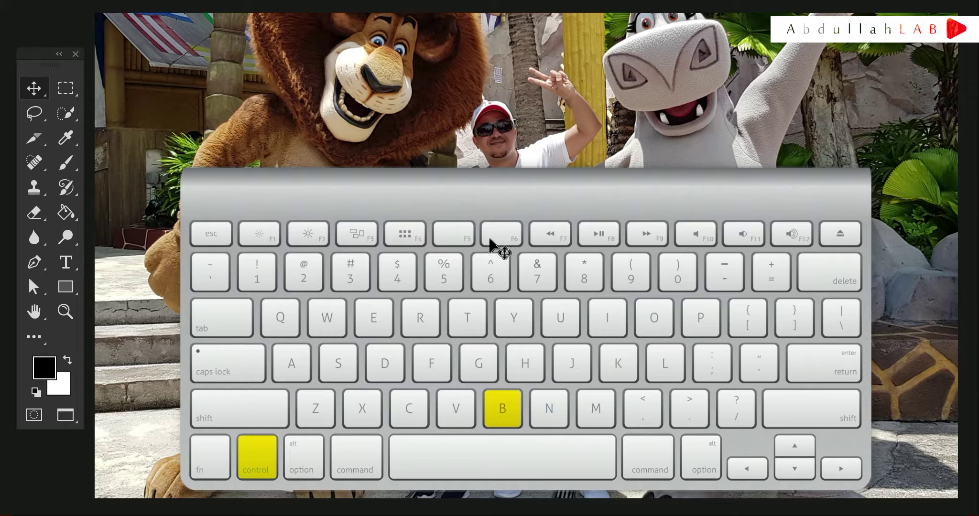
# Try Color Balance on Layer 2 (midtones cyan -70, magenta–green -2, shadows), then cancel.
pyautogui.rightClick(589, 137)
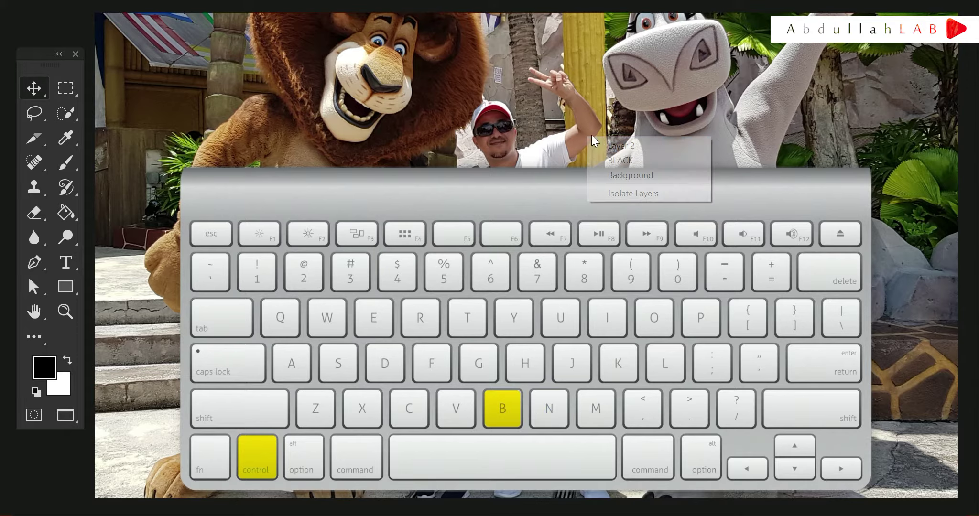
pyautogui.click(617, 146)
pyautogui.hotkey('ctrl', 'b')
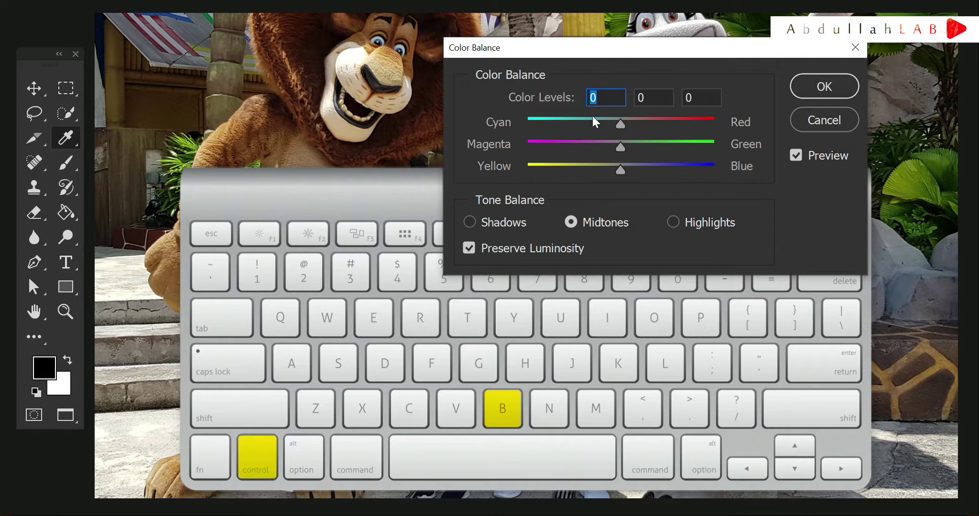
pyautogui.moveTo(620, 124)
pyautogui.mouseDown()
pyautogui.moveTo(596, 123)
pyautogui.moveTo(746, 195)
pyautogui.mouseUp()
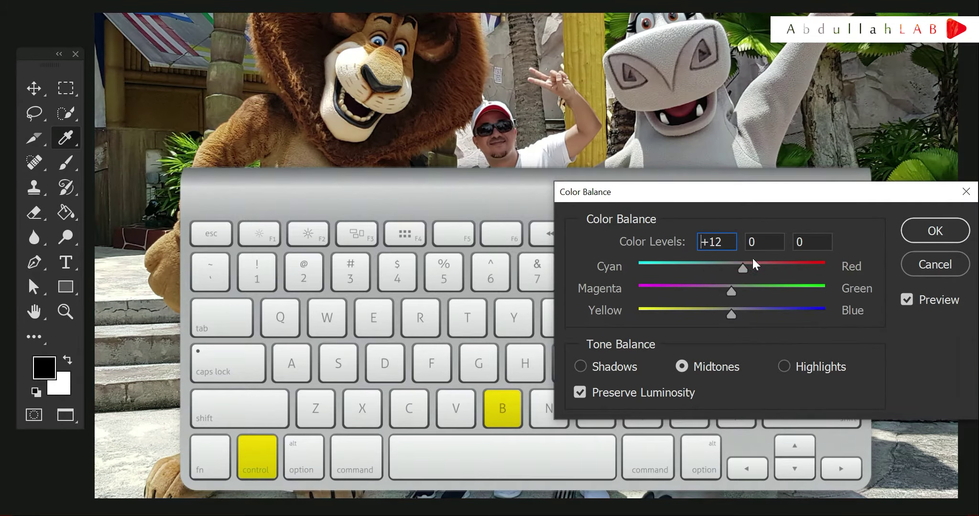
pyautogui.moveTo(754, 260); pyautogui.dragTo(677, 264)
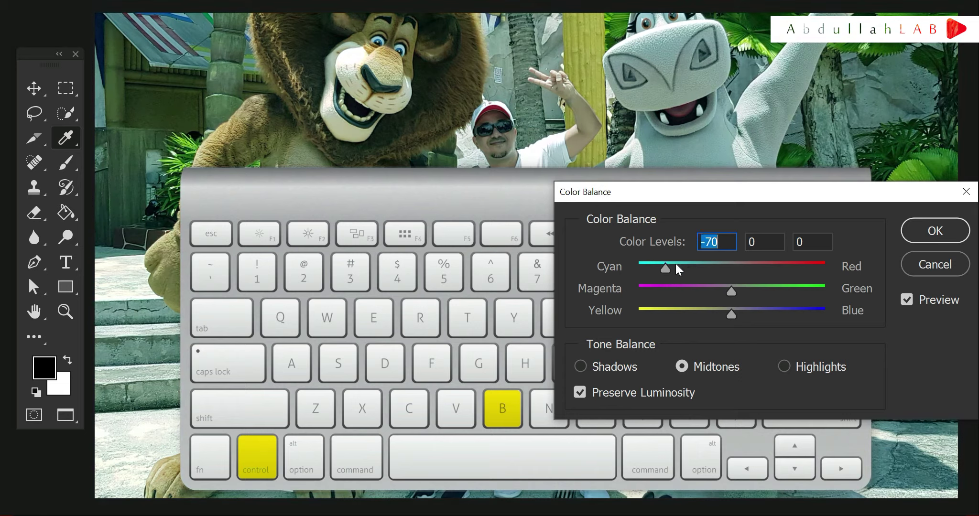
pyautogui.moveTo(732, 290)
pyautogui.mouseDown()
pyautogui.moveTo(611, 285)
pyautogui.moveTo(783, 281)
pyautogui.moveTo(643, 312)
pyautogui.moveTo(827, 311)
pyautogui.mouseUp()
pyautogui.click(582, 367)
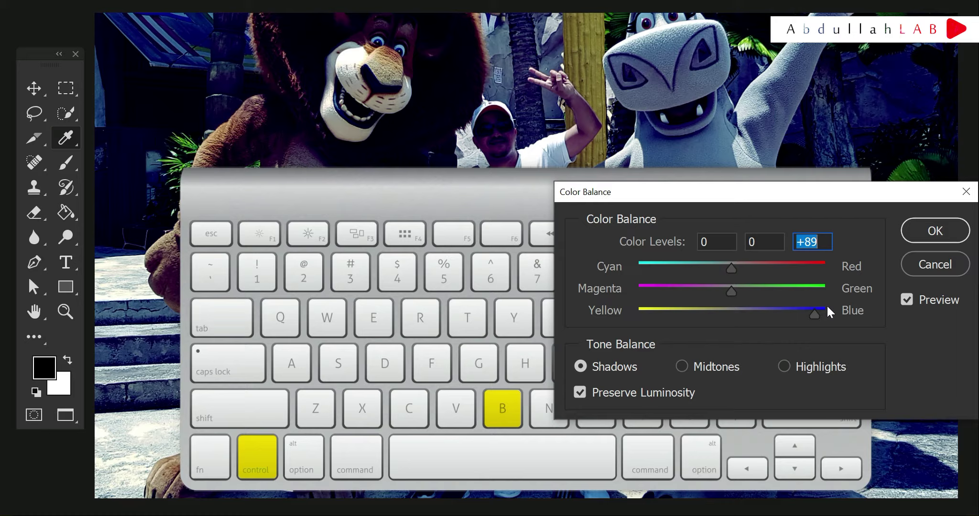
pyautogui.click(920, 265)
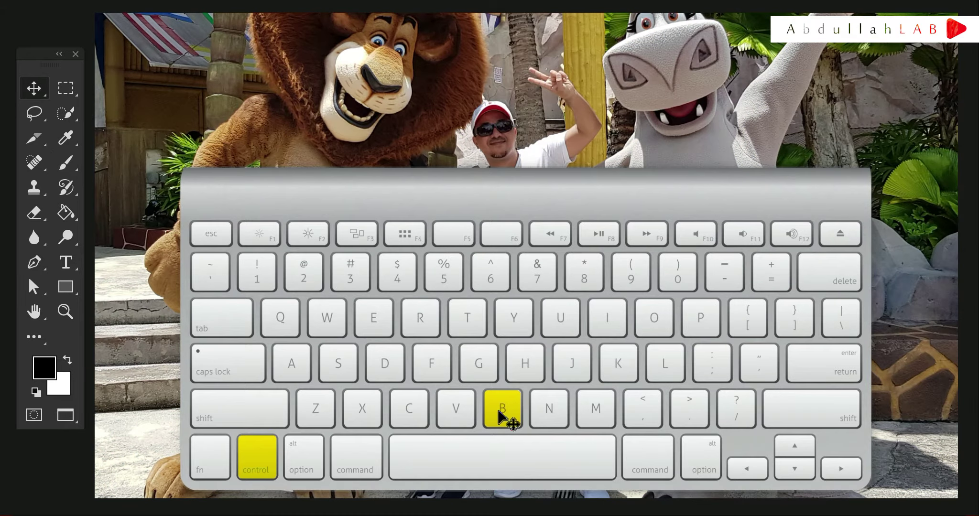
pyautogui.rightClick(500, 414)
# Copy the photo layer and paste it back as a new layer.
pyautogui.click(529, 426)
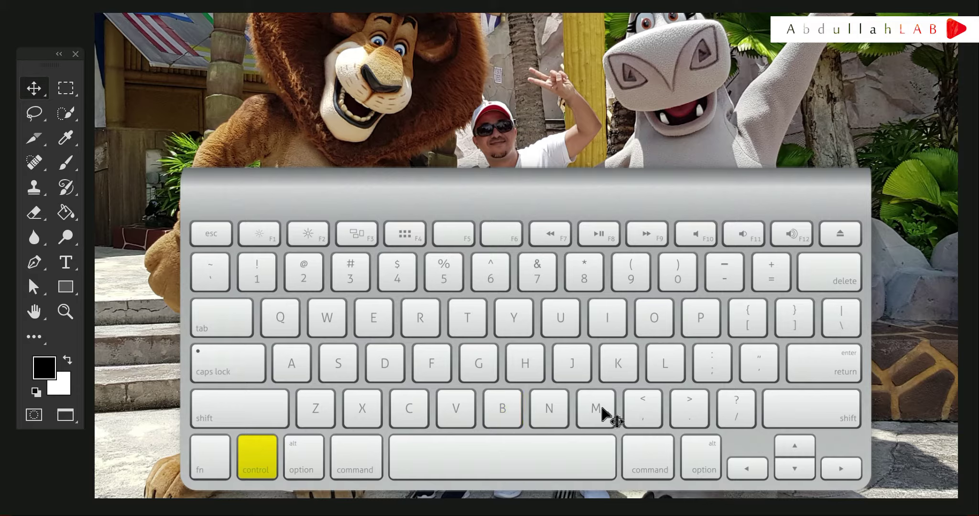
pyautogui.hotkey('ctrl', 'c')
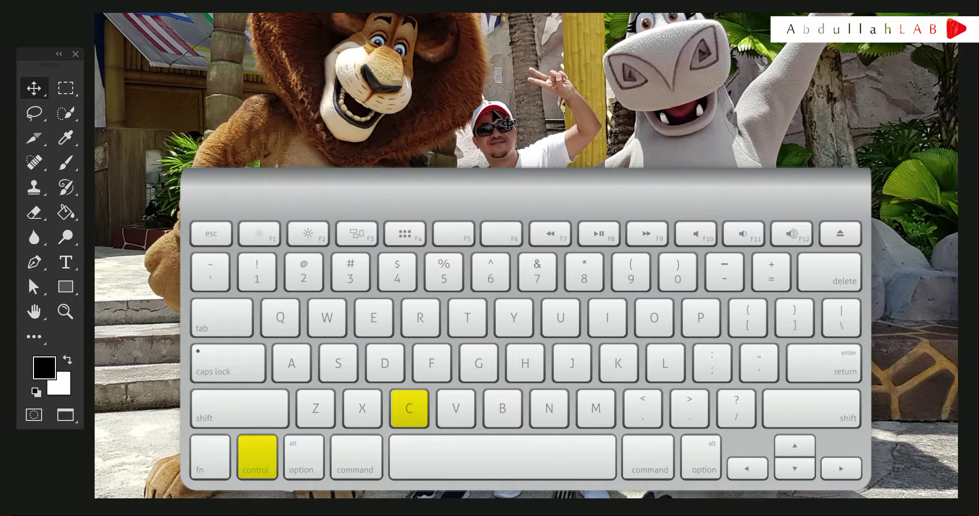
pyautogui.rightClick(510, 118)
pyautogui.click(510, 119)
pyautogui.rightClick(406, 403)
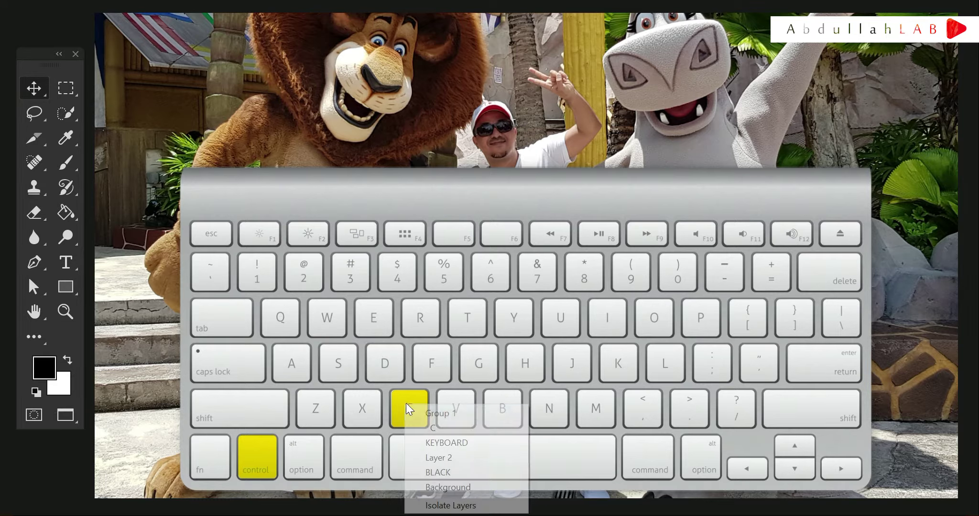
pyautogui.click(454, 425)
pyautogui.hotkey('ctrl', 'v')
# Move the pasted photo 125 px left, then back in line with the original.
pyautogui.rightClick(645, 153)
pyautogui.click(645, 153)
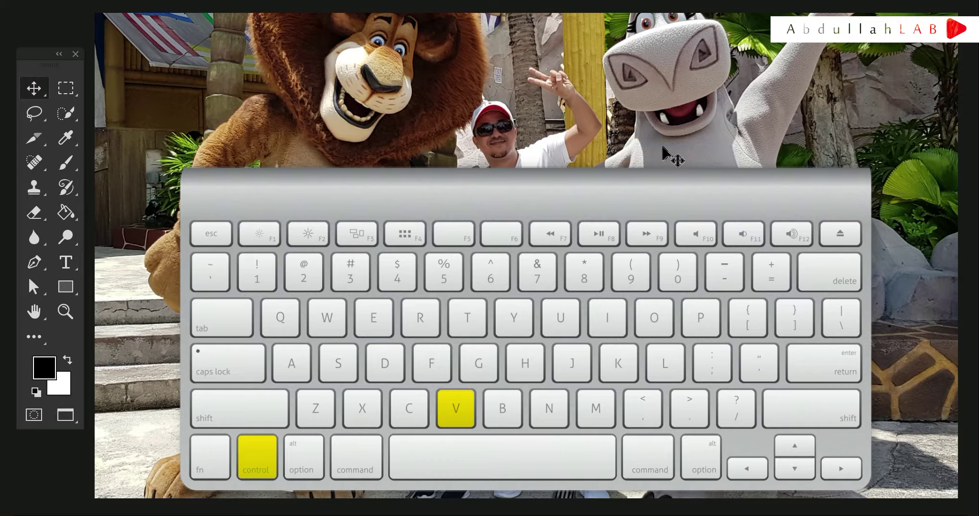
pyautogui.moveTo(679, 91)
pyautogui.mouseDown()
pyautogui.moveTo(619, 96)
pyautogui.moveTo(651, 225)
pyautogui.moveTo(464, 124)
pyautogui.moveTo(573, 310)
pyautogui.moveTo(481, 86)
pyautogui.moveTo(593, 21)
pyautogui.mouseUp()
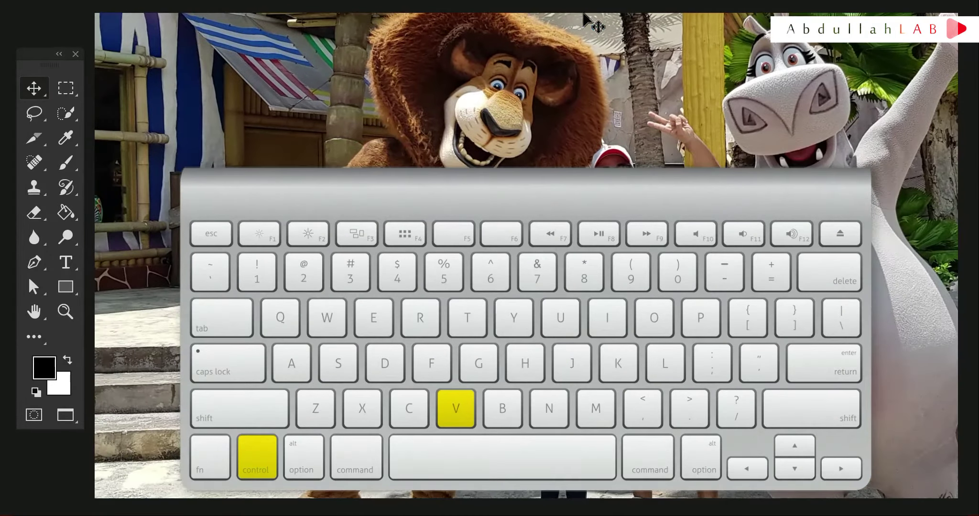
pyautogui.moveTo(658, 124)
pyautogui.mouseDown()
pyautogui.moveTo(624, 57)
pyautogui.moveTo(528, 70)
pyautogui.mouseUp()
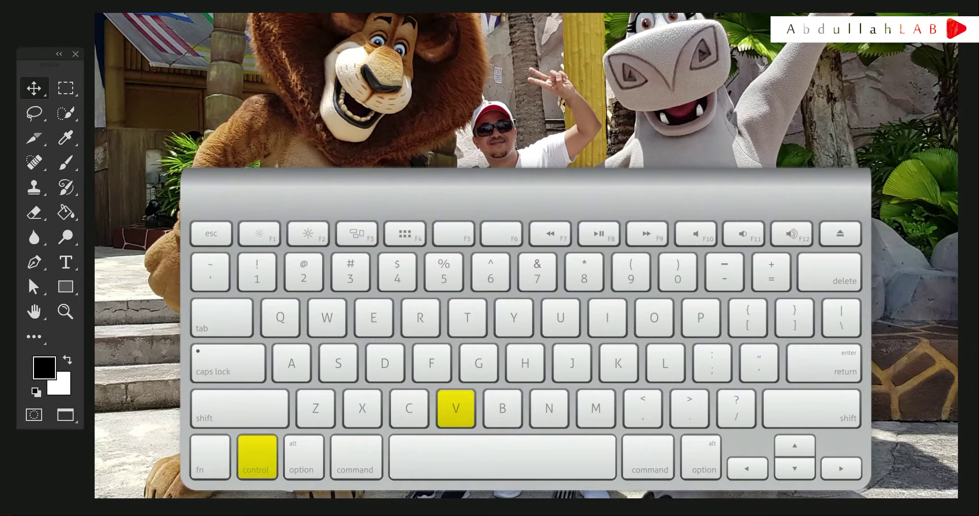
pyautogui.rightClick(457, 411)
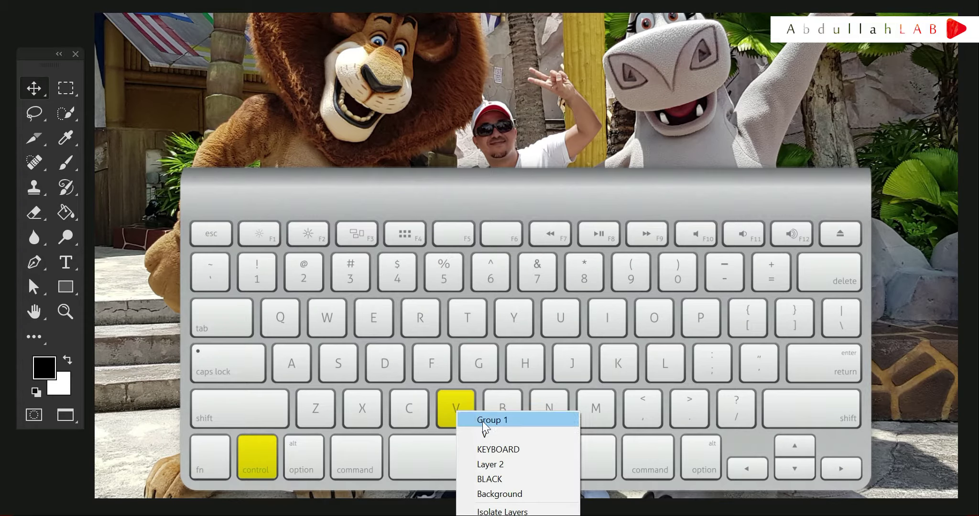
pyautogui.click(487, 433)
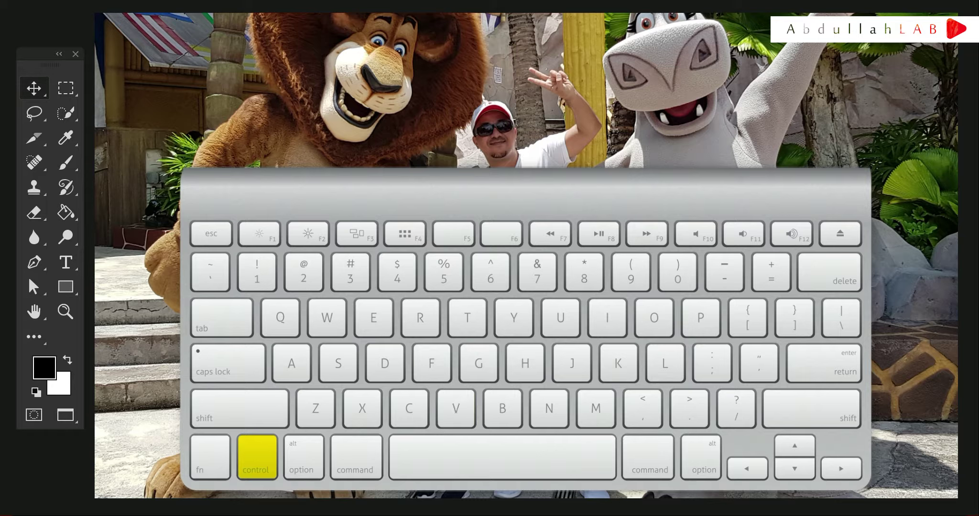
pyautogui.rightClick(548, 128)
pyautogui.click(548, 127)
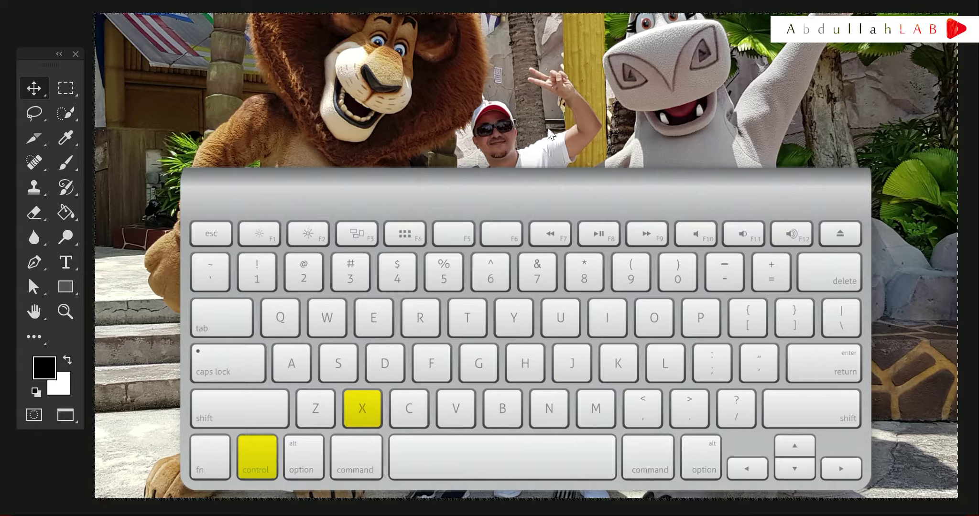
# Cut the photo from Layer 2, paste it back, and turn off the lit X key.
pyautogui.hotkey('ctrl', 'x')
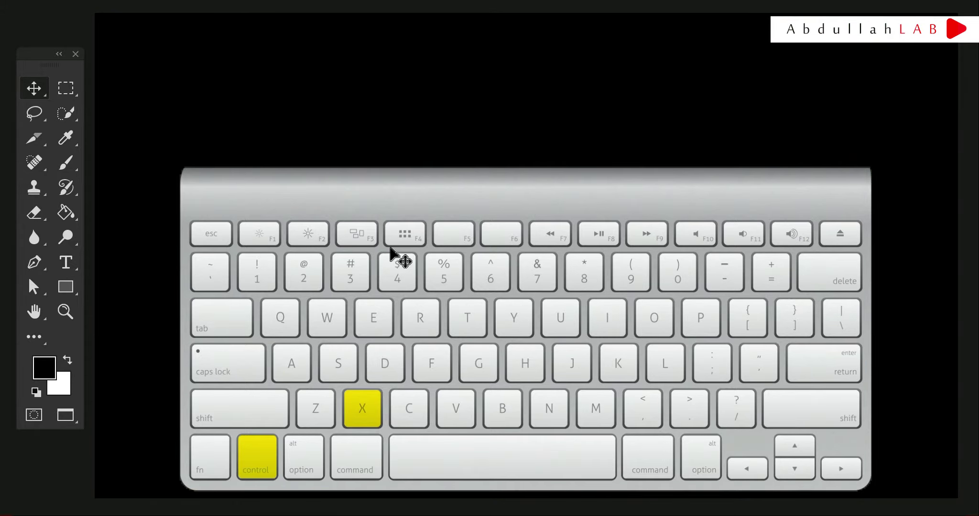
pyautogui.hotkey('ctrl', 'v')
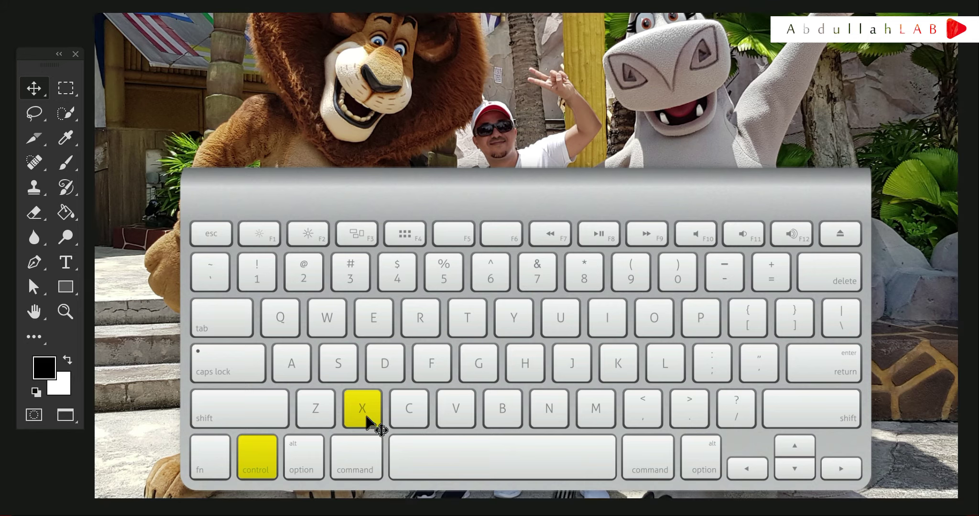
pyautogui.rightClick(368, 419)
pyautogui.click(386, 445)
pyautogui.hotkey('ctrl', 'x')
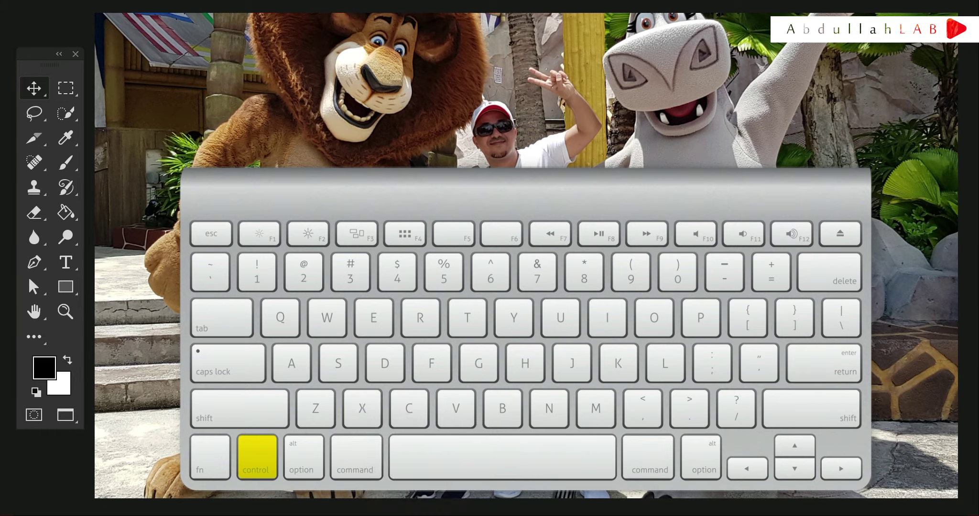
# Toggle undo and redo of the photo with Ctrl+Z, then select the Z key's layer.
pyautogui.hotkey('ctrl', 'z')
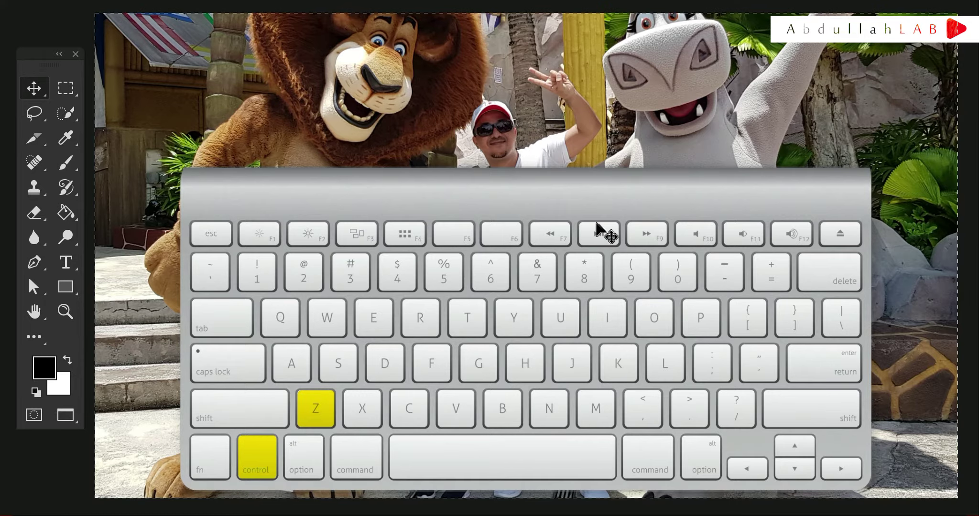
pyautogui.rightClick(519, 161)
pyautogui.click(522, 156)
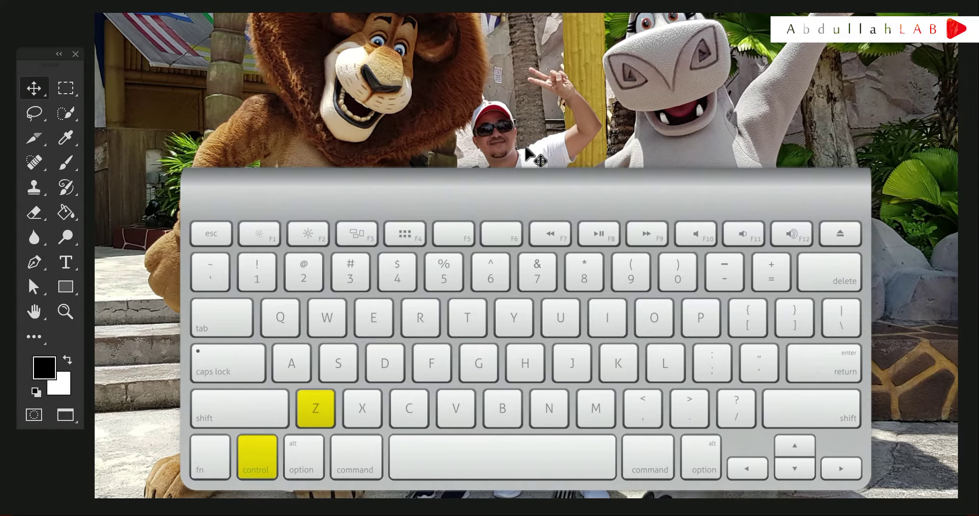
pyautogui.hotkey('ctrl', 'z')
pyautogui.hotkey('ctrl', 'z')
pyautogui.hotkey('ctrl', 'z')
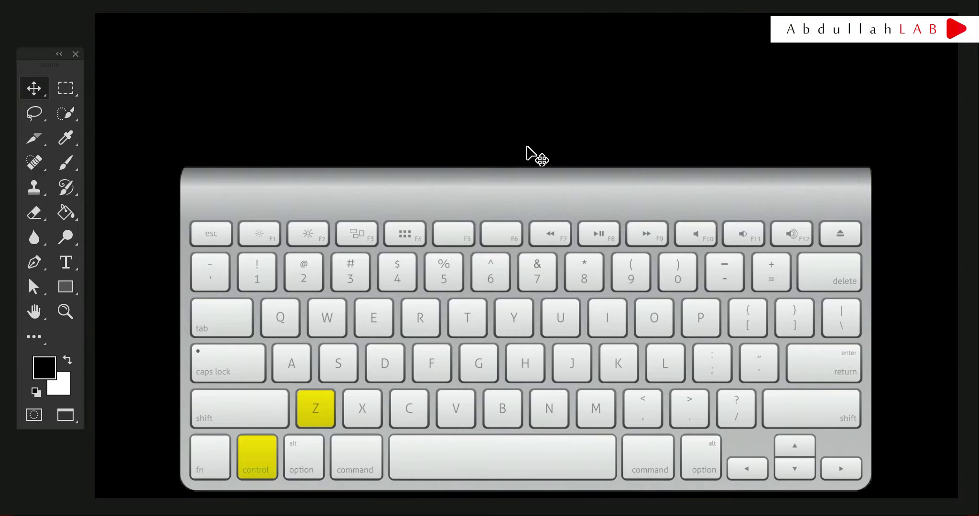
pyautogui.hotkey('ctrl', 'z')
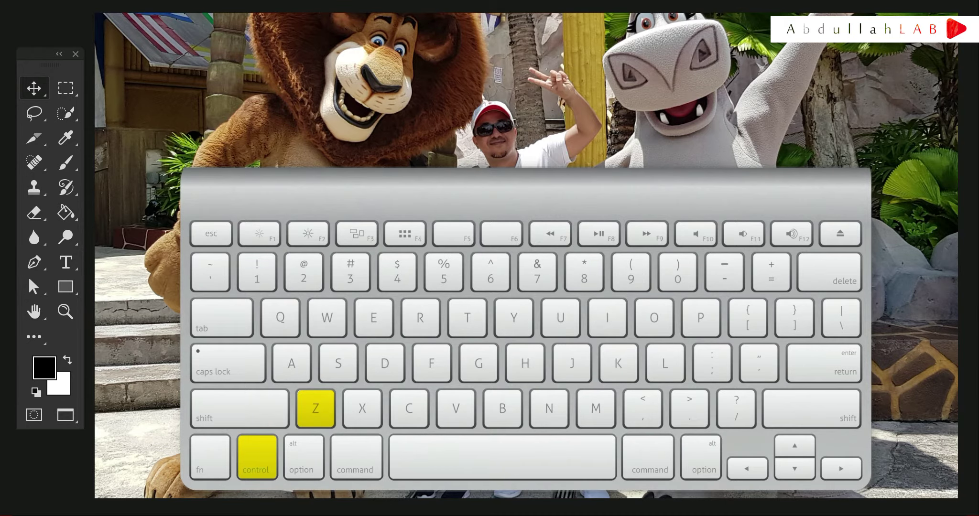
pyautogui.rightClick(309, 430)
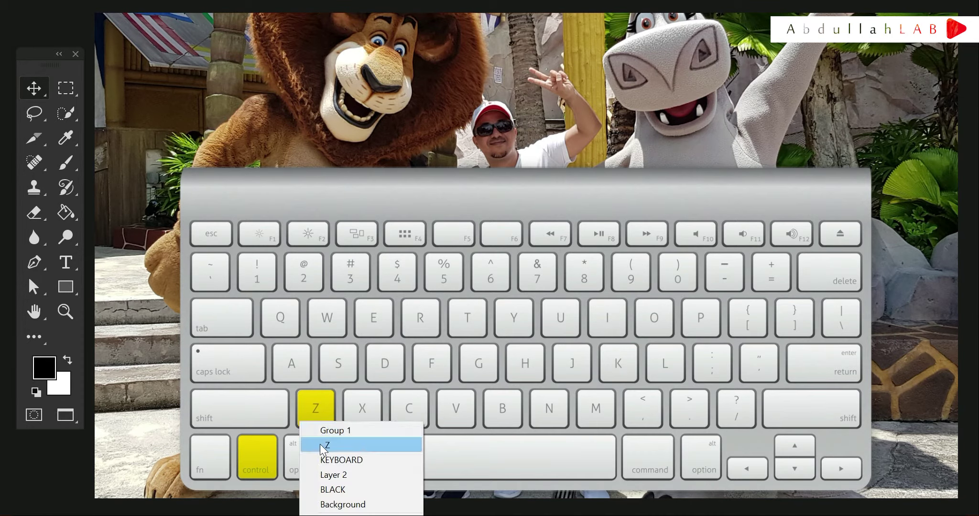
pyautogui.click(318, 443)
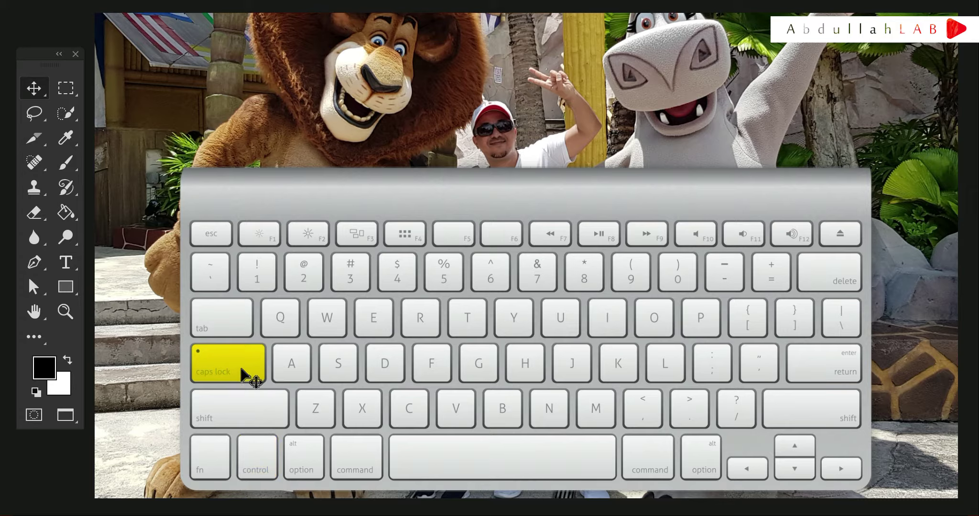
# Start a text entry, then return to the Move tool and select the KEYBOARD layer.
pyautogui.press('t')
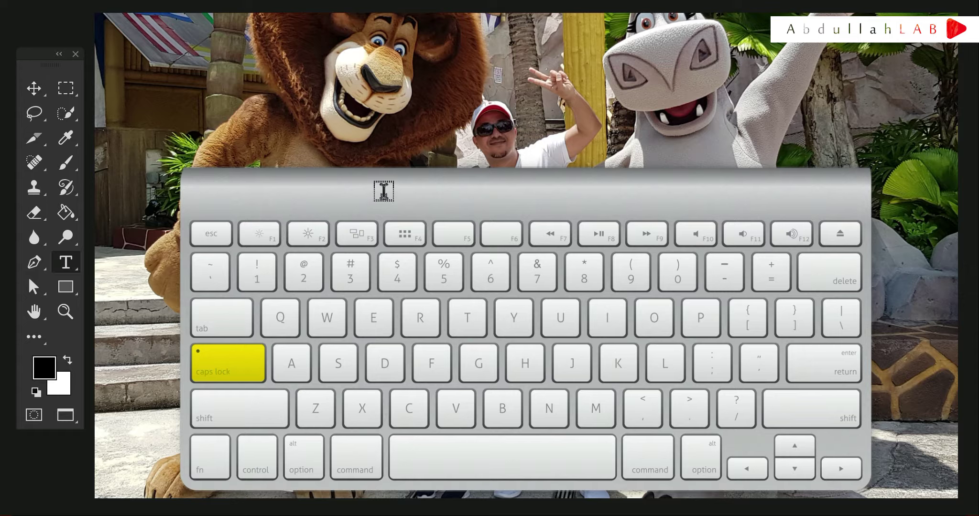
pyautogui.click(384, 194)
pyautogui.click(33, 88)
pyautogui.rightClick(791, 197)
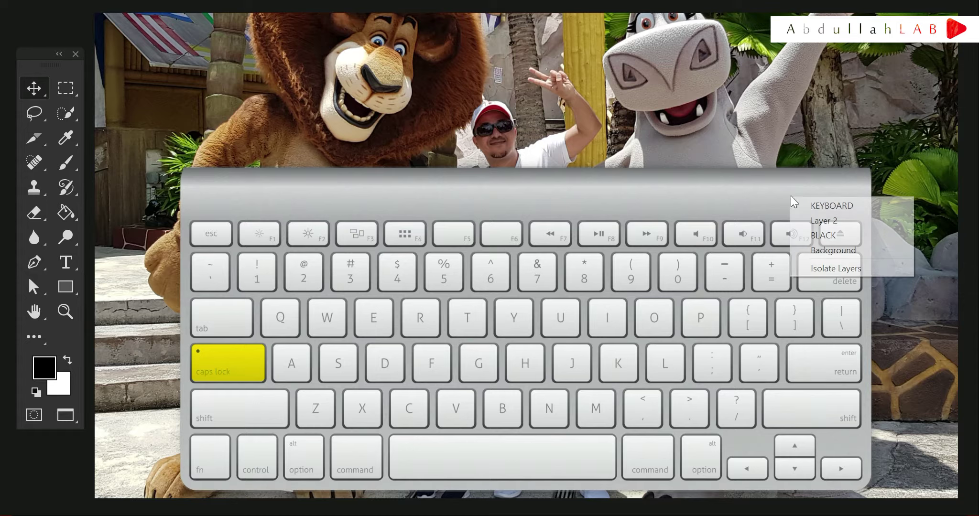
pyautogui.click(832, 206)
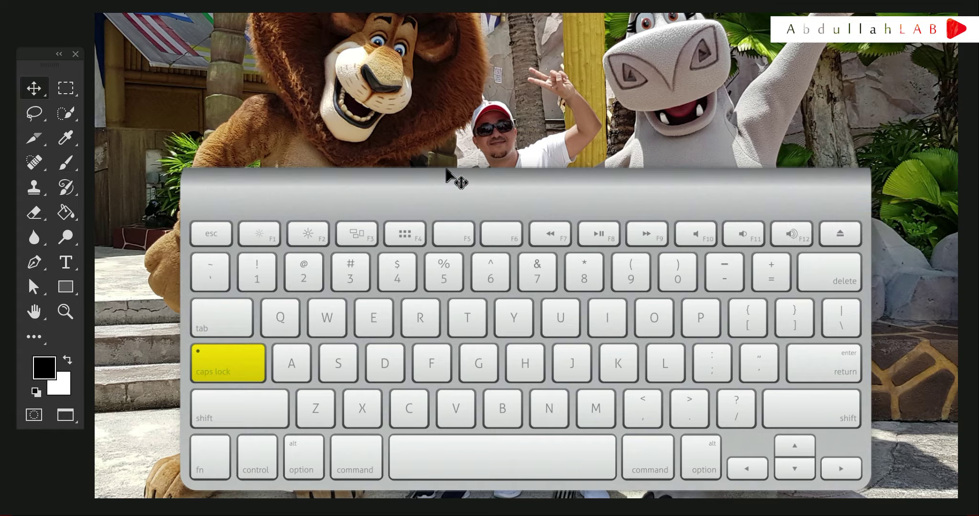
# Type the demo text 'vAAAAaaaaa' above the keys and commit it.
pyautogui.press('t')
pyautogui.click(412, 193)
pyautogui.write('aa')
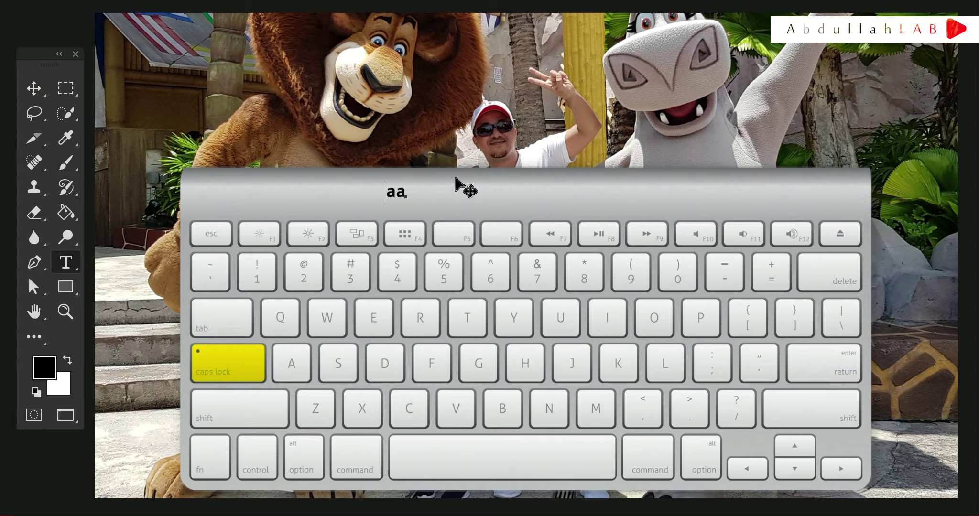
pyautogui.write('d')
pyautogui.press('Home')
pyautogui.write('SSSS')
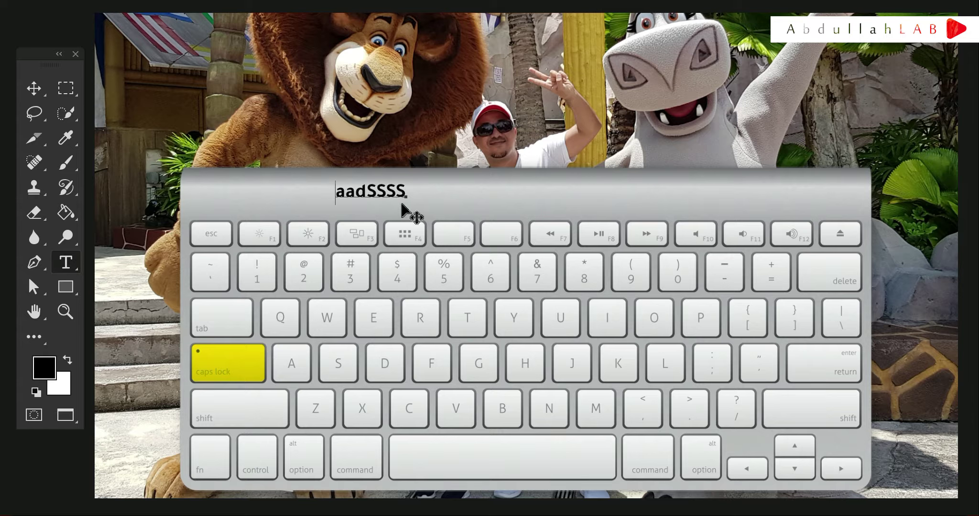
pyautogui.doubleClick(385, 190)
pyautogui.write('AAAA')
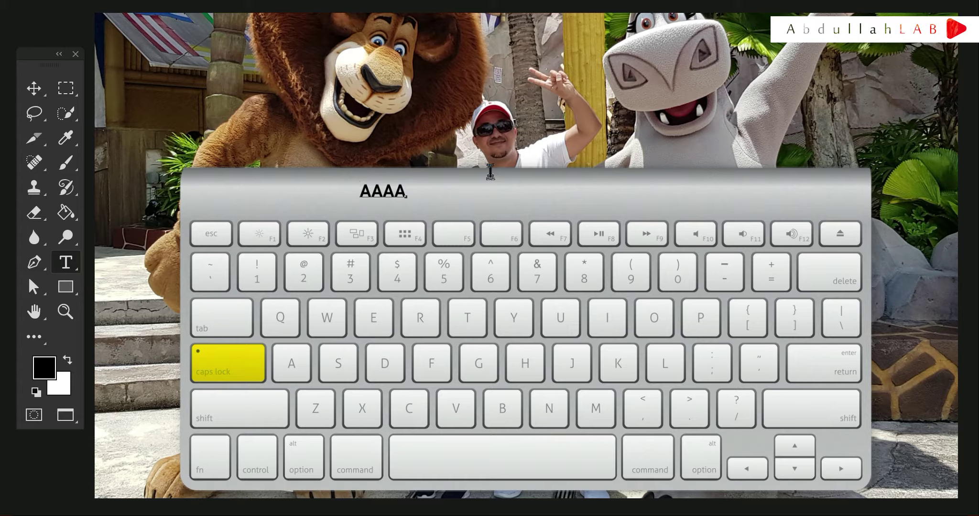
pyautogui.write('aaaa')
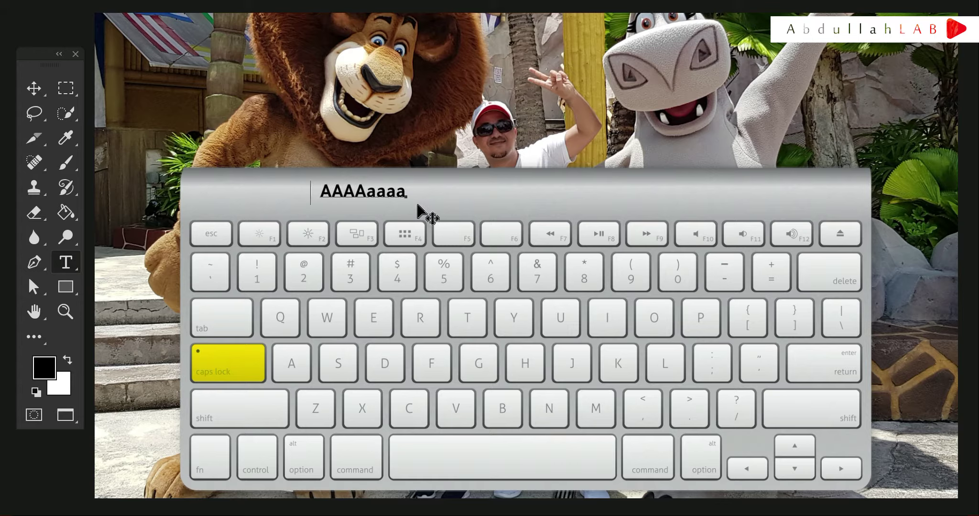
pyautogui.write('a')
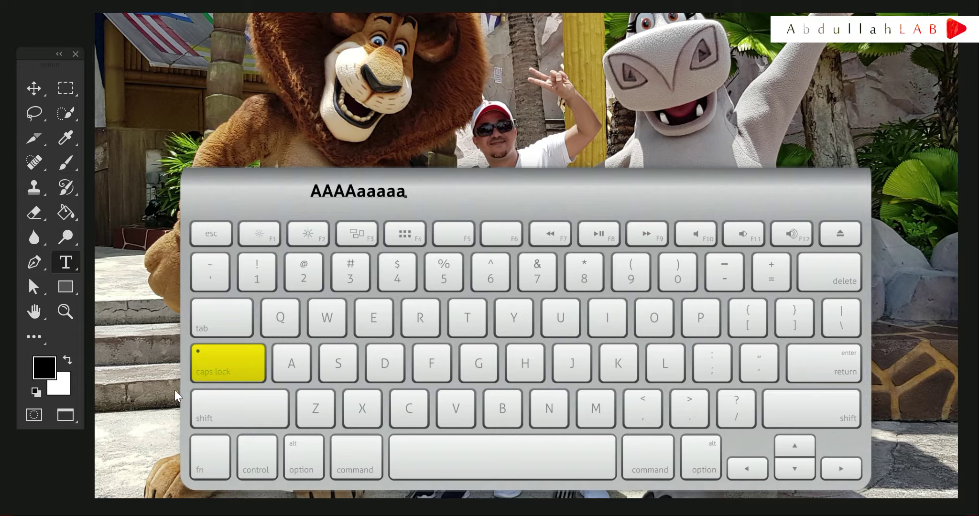
pyautogui.write('v')
pyautogui.press('Escape')
# Select the Group 1 layer and delete the Caps Lock highlight, then toggle panels with Tab.
pyautogui.press('v')
pyautogui.rightClick(239, 366)
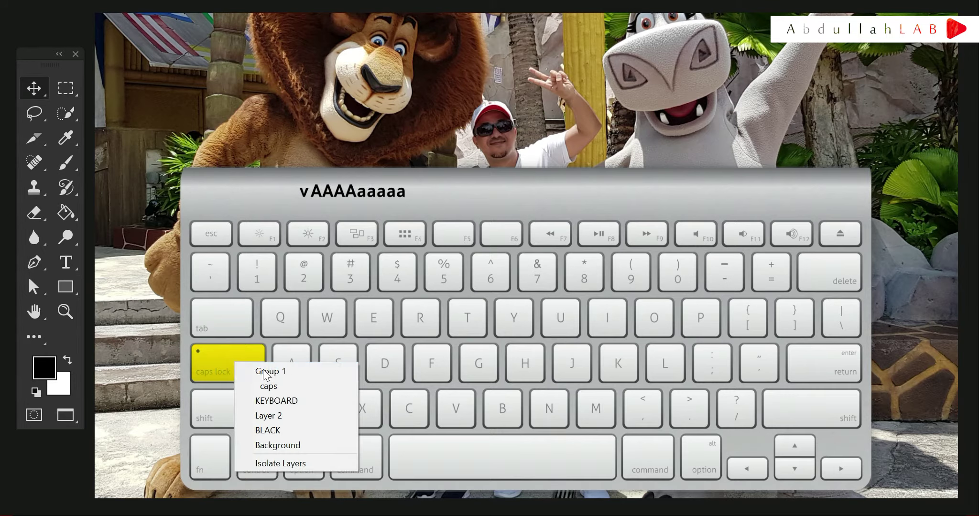
pyautogui.click(264, 371)
pyautogui.press('Delete')
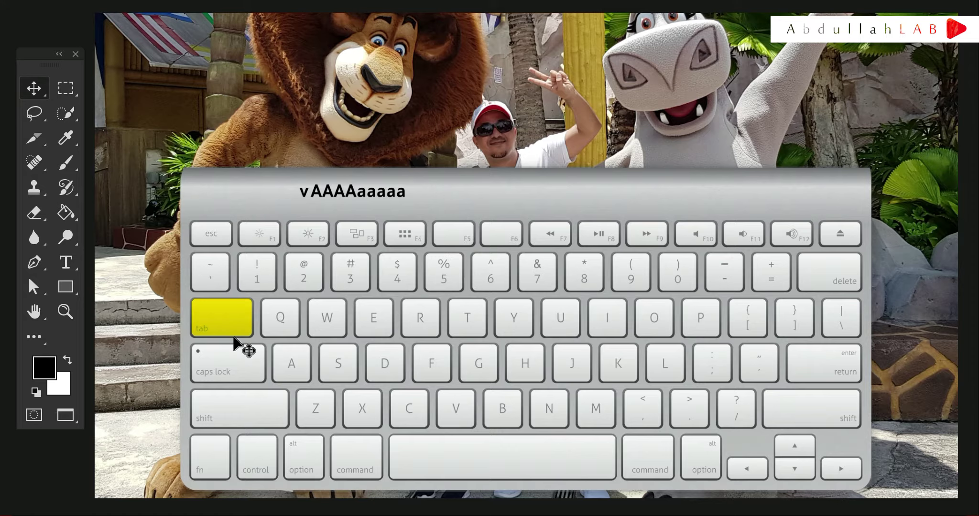
pyautogui.press('Tab')
pyautogui.press('Tab')
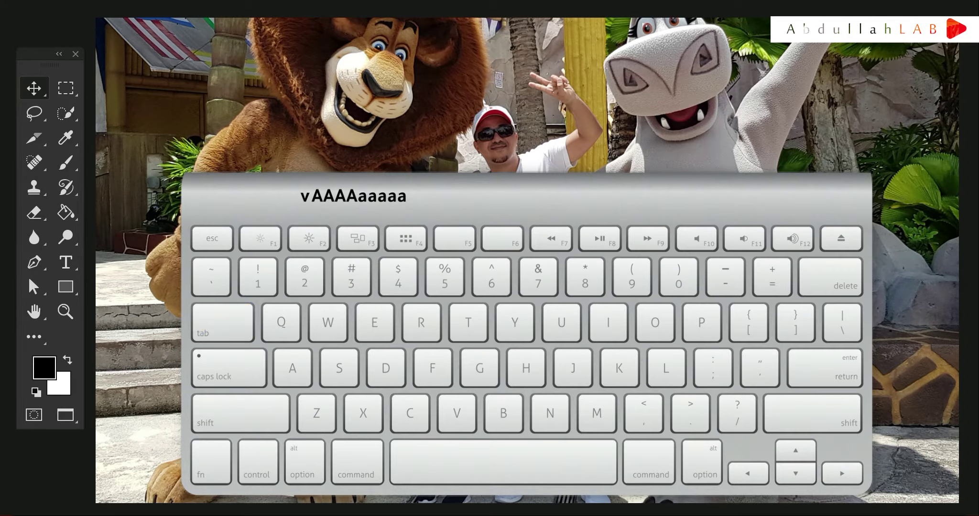
# Select the vAAAAaaaaa text layer and delete it.
pyautogui.rightClick(405, 198)
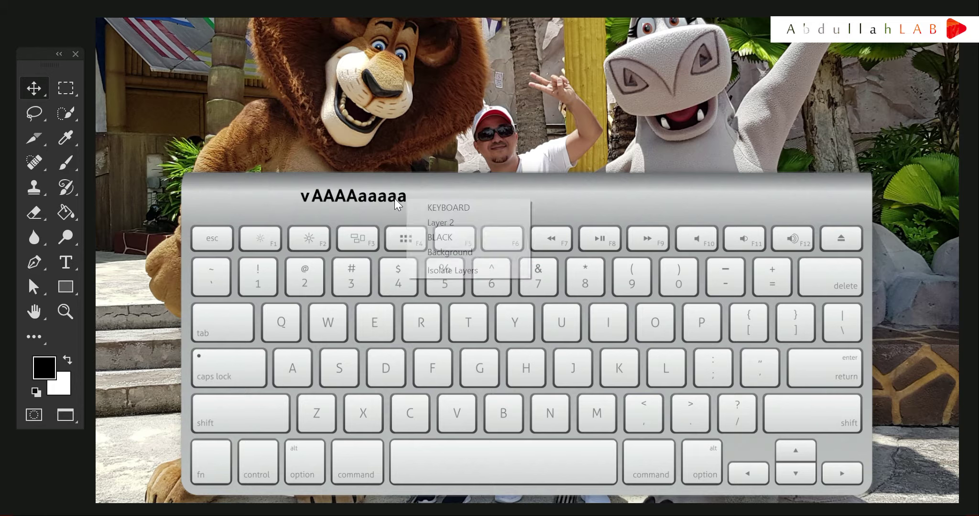
pyautogui.rightClick(352, 197)
pyautogui.click(392, 208)
pyautogui.press('BackSpace')
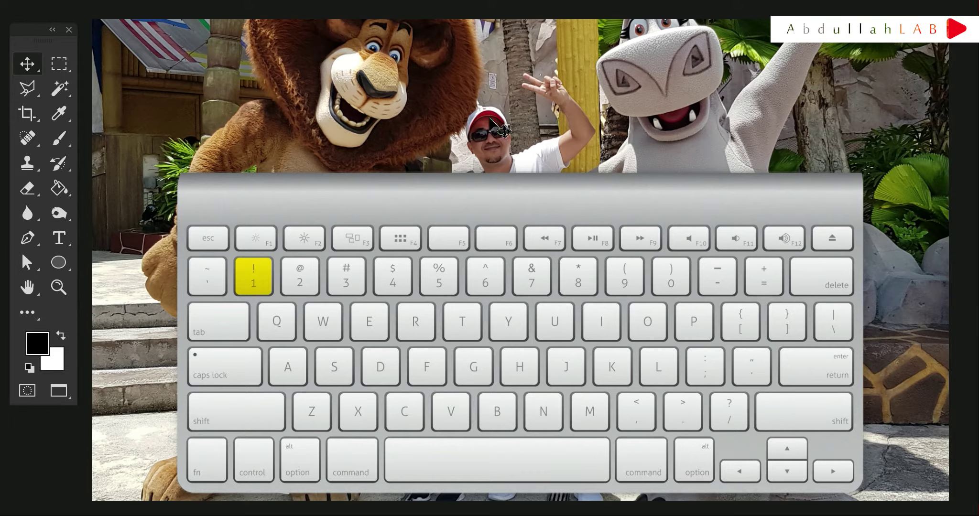
# Set the photo layer opacity to 10%, 20%, 30%, 40%, 50% and 90%, then enter Quick Mask.
pyautogui.press('1')
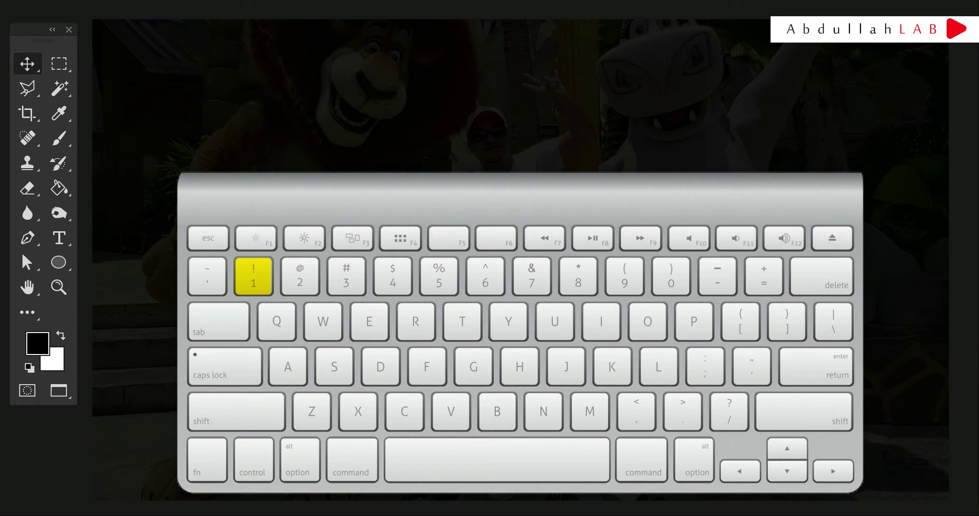
pyautogui.press('2')
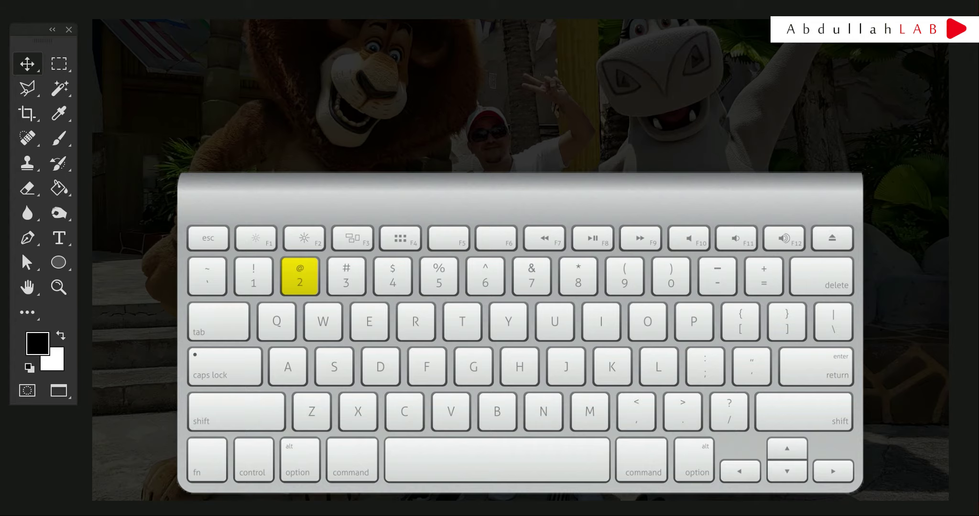
pyautogui.press('3')
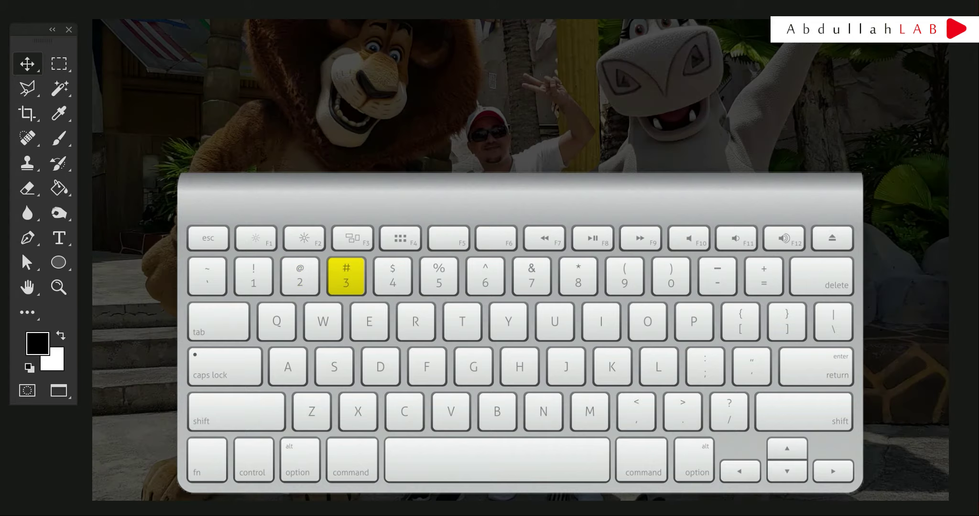
pyautogui.press('4')
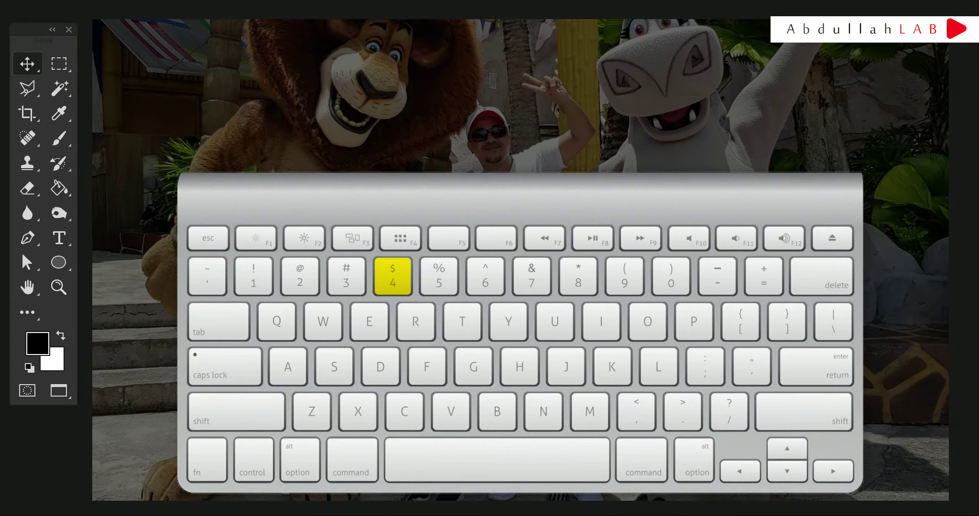
pyautogui.press('5')
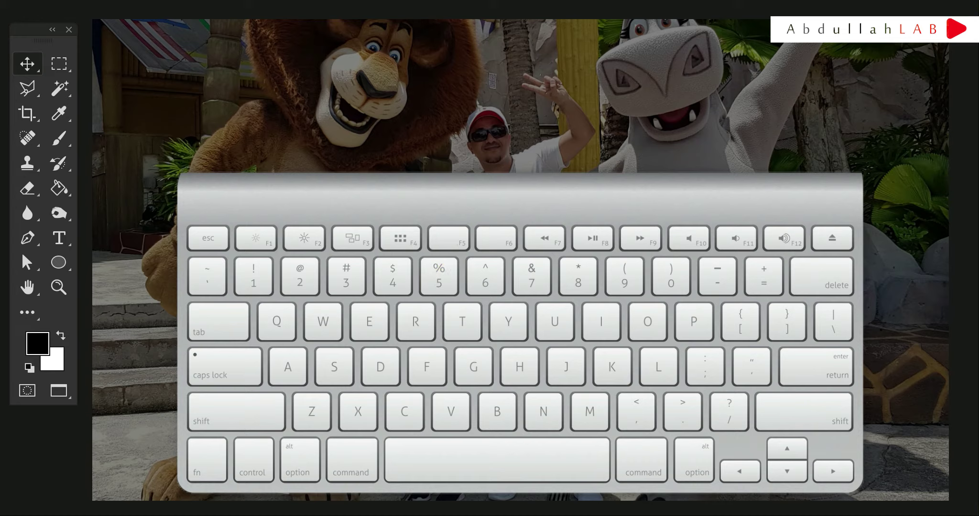
pyautogui.press('5')
pyautogui.press('9')
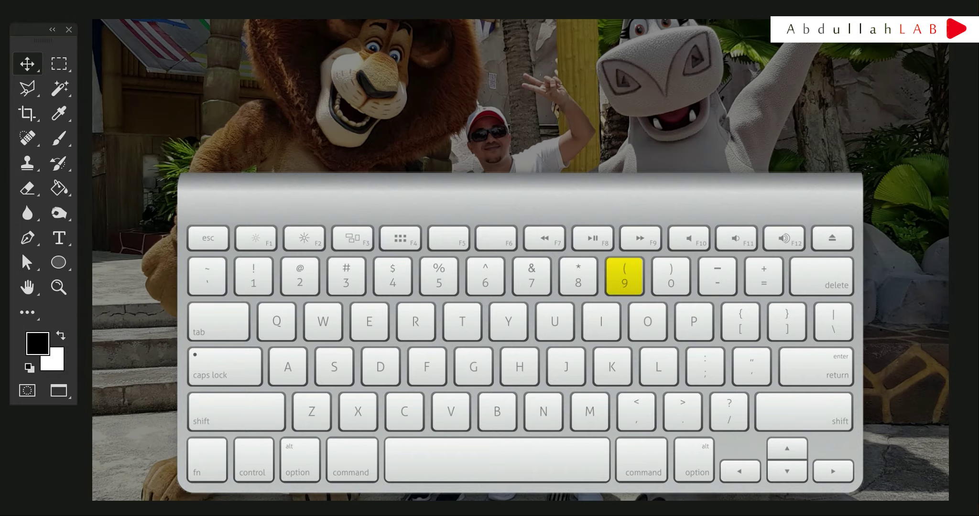
pyautogui.press('q')
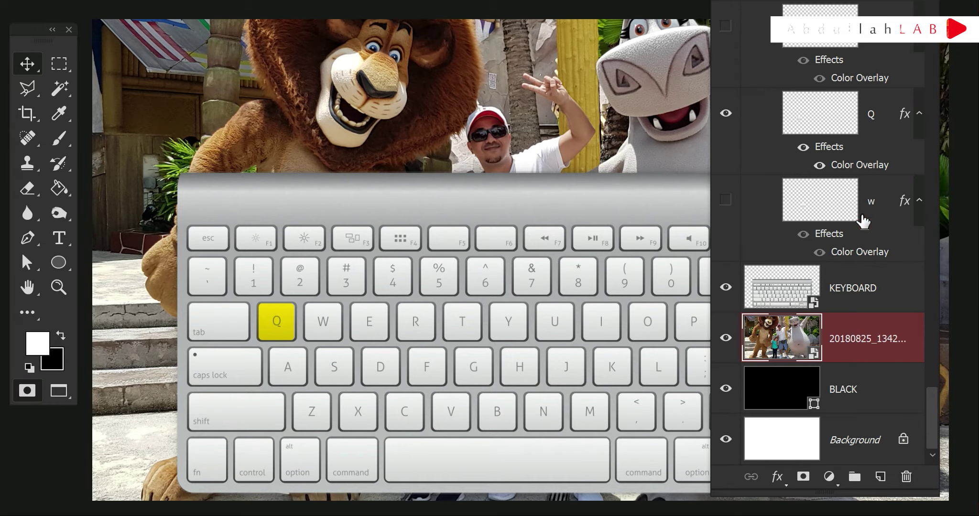
# Close the Layers panel, shift the duplicated lion face right, and erase over the man's face and the lion's mane.
pyautogui.press('F7')
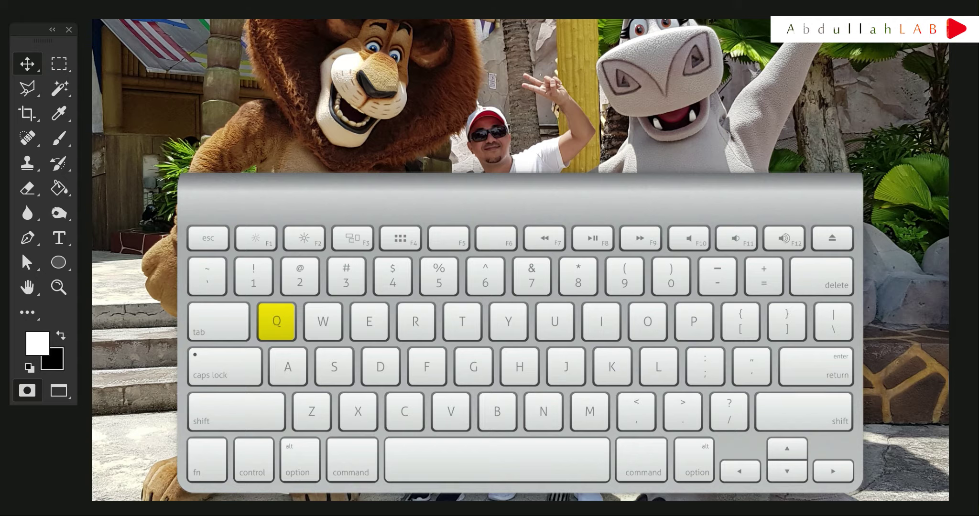
pyautogui.press('w')
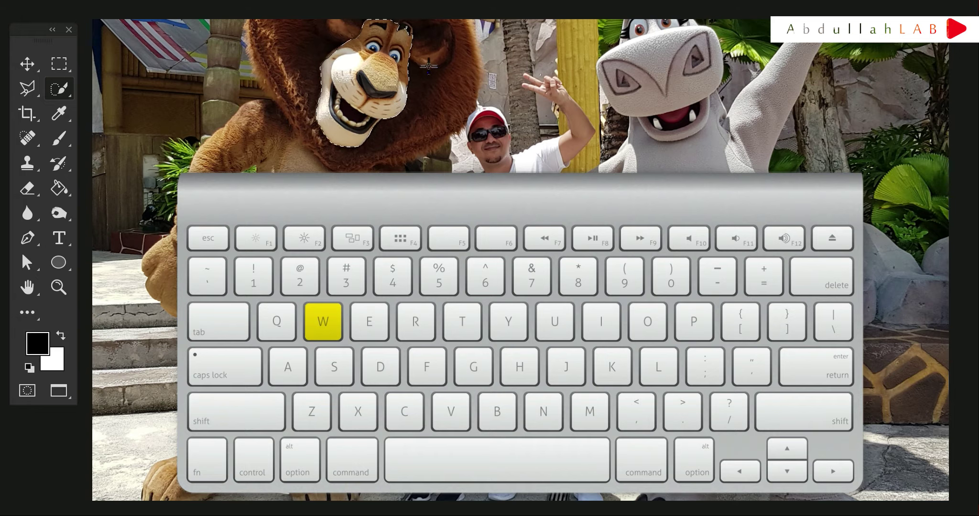
pyautogui.moveTo(378, 97); pyautogui.dragTo(409, 97)
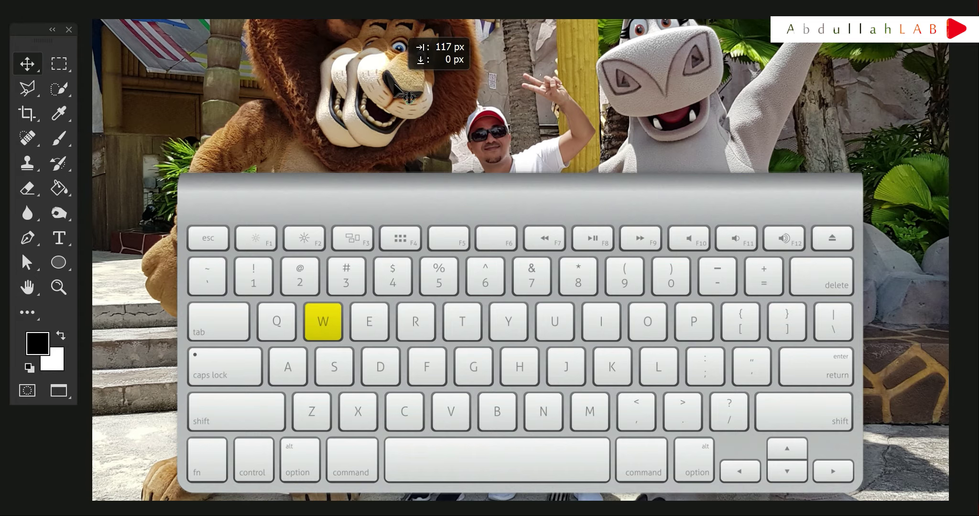
pyautogui.press('e')
pyautogui.moveTo(497, 120)
pyautogui.mouseDown()
pyautogui.moveTo(452, 144)
pyautogui.moveTo(481, 119)
pyautogui.moveTo(462, 110)
pyautogui.moveTo(435, 129)
pyautogui.moveTo(550, 82)
pyautogui.mouseUp()
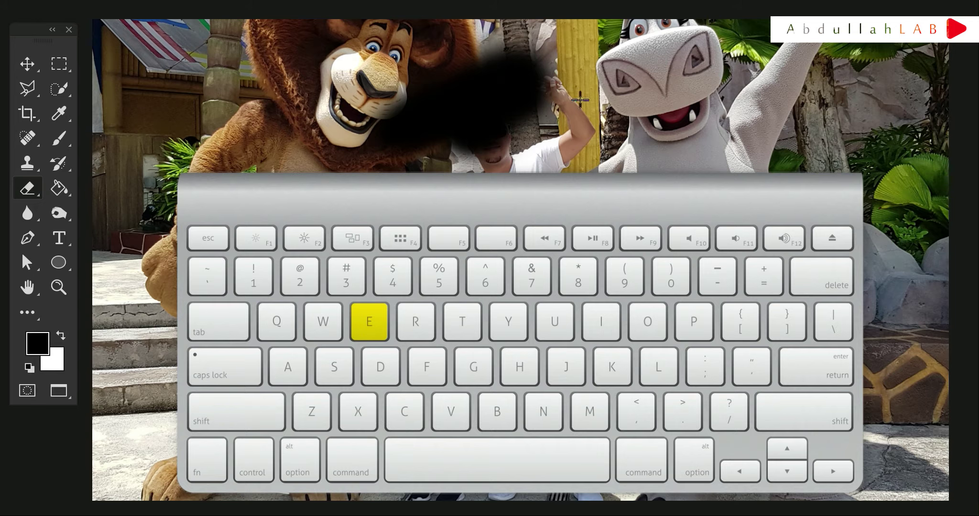
pyautogui.moveTo(497, 52)
pyautogui.mouseDown()
pyautogui.moveTo(388, 150)
pyautogui.moveTo(530, 29)
pyautogui.moveTo(545, 115)
pyautogui.mouseUp()
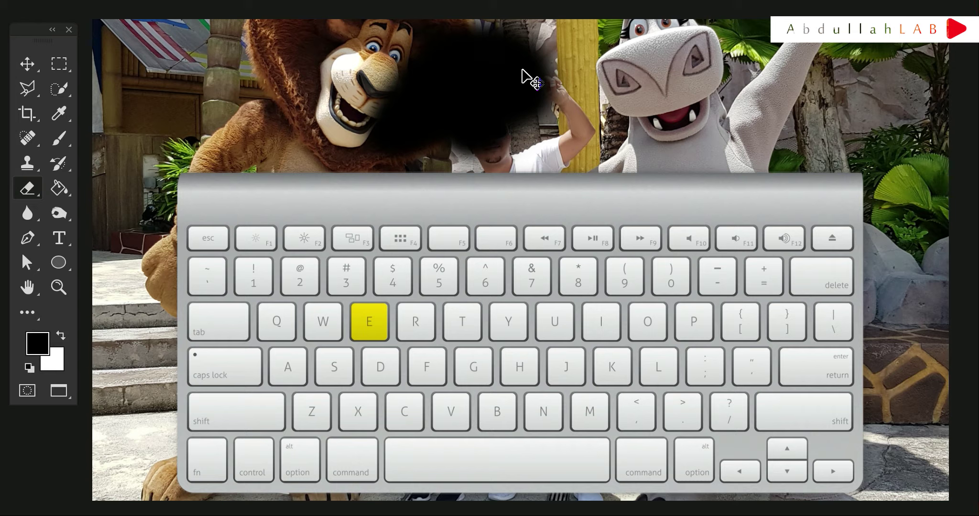
# Rotate the canvas view about 30° with Rotate View, then bring it back level.
pyautogui.press('r')
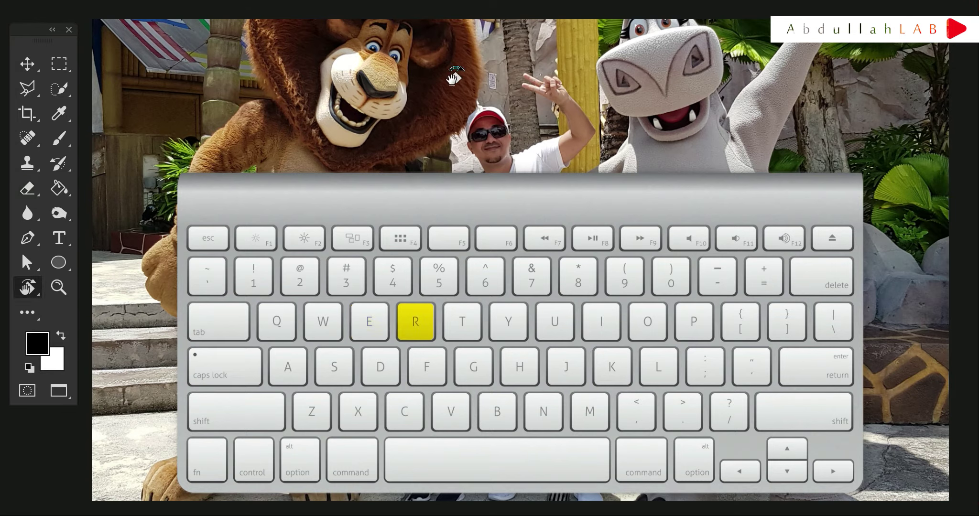
pyautogui.moveTo(457, 91)
pyautogui.mouseDown()
pyautogui.moveTo(440, 125)
pyautogui.moveTo(568, 98)
pyautogui.moveTo(466, 98)
pyautogui.moveTo(403, 121)
pyautogui.moveTo(538, 103)
pyautogui.mouseUp()
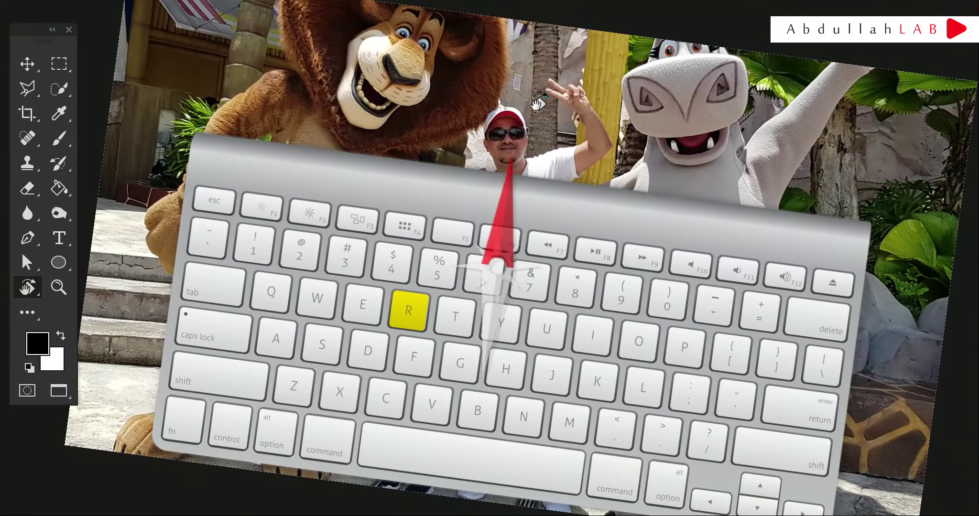
pyautogui.moveTo(538, 103); pyautogui.dragTo(506, 102)
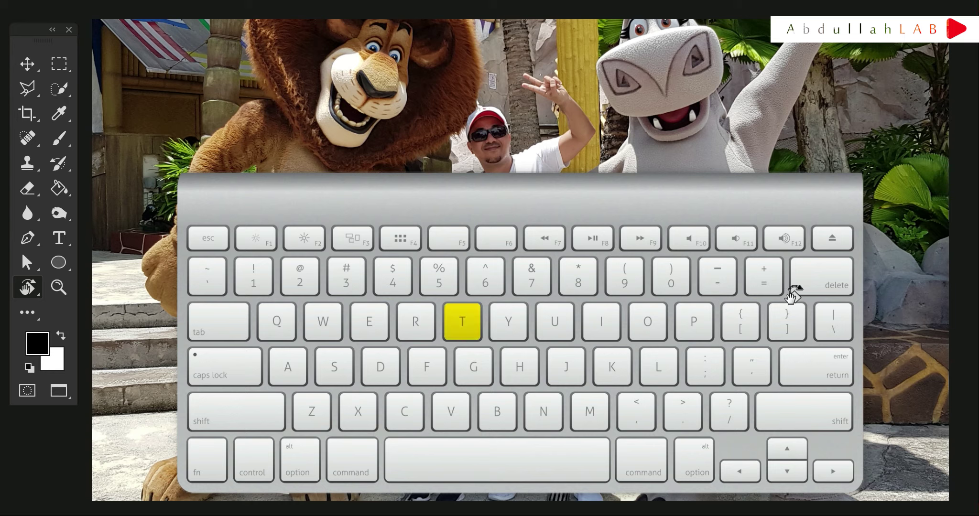
pyautogui.press('t')
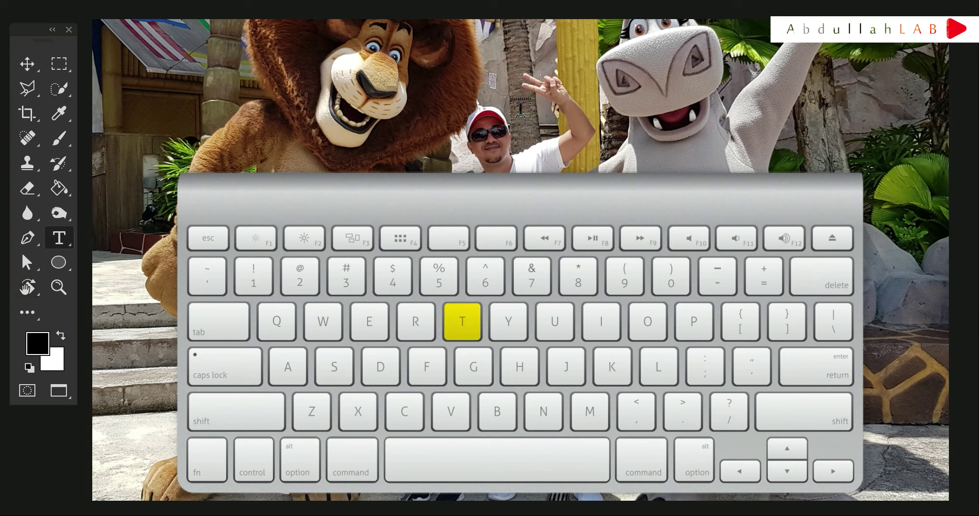
# Type 'DSDSDS' on the photo, move it onto the hippo, enlarge it, then discard it.
pyautogui.click(409, 196)
pyautogui.click(487, 140)
pyautogui.write('DSDSDS')
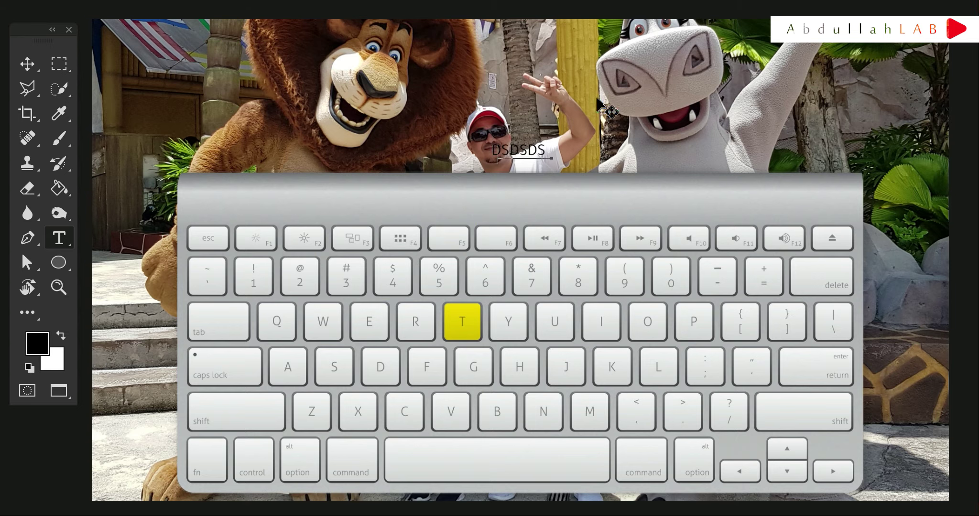
pyautogui.moveTo(506, 139); pyautogui.dragTo(663, 153)
pyautogui.doubleClick(663, 154)
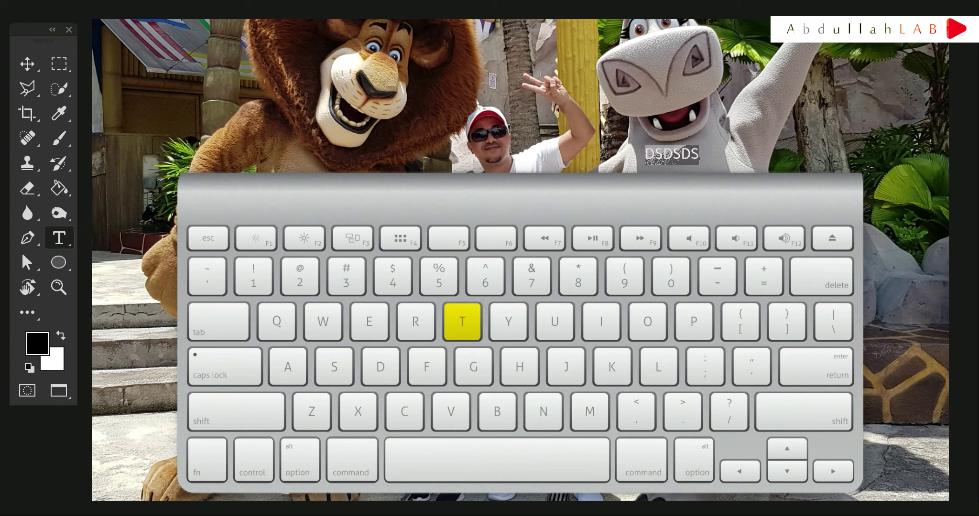
pyautogui.hotkey('ctrl', 'shift', '.')
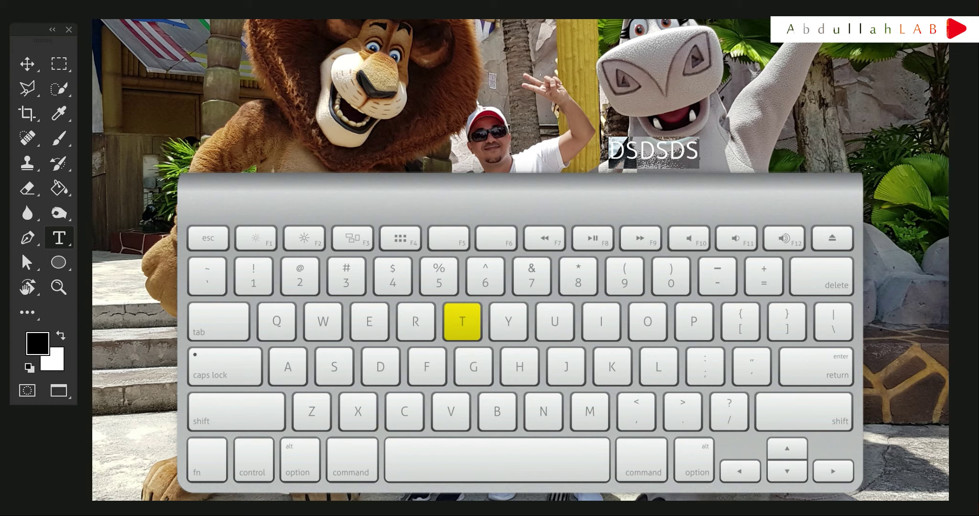
pyautogui.click(664, 148)
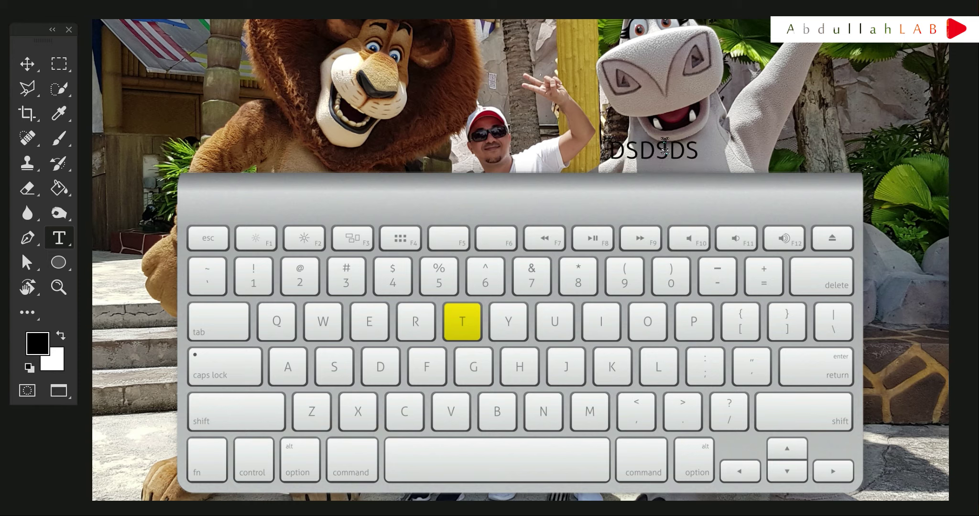
pyautogui.press('Escape')
pyautogui.press('v')
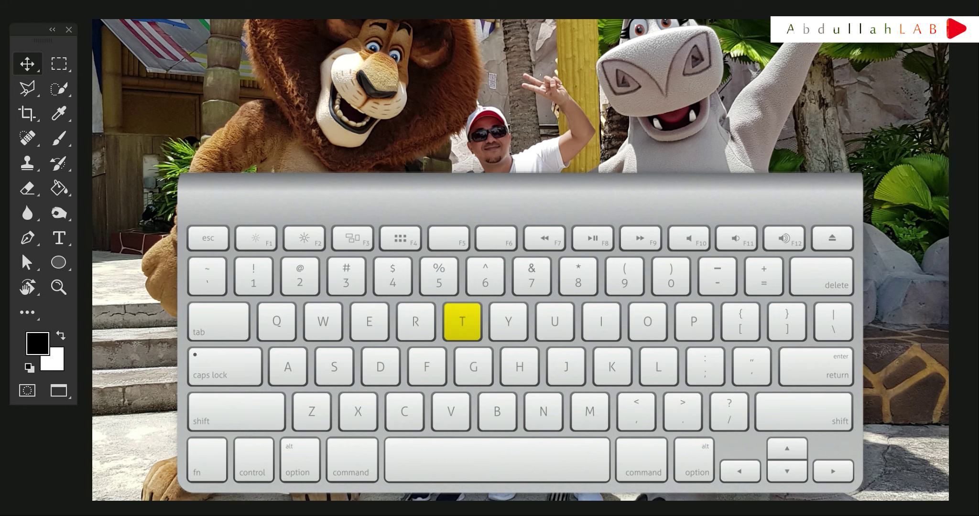
# Restore the man's face with the History Brush, then draw, move and undo a large black circle.
pyautogui.press('y')
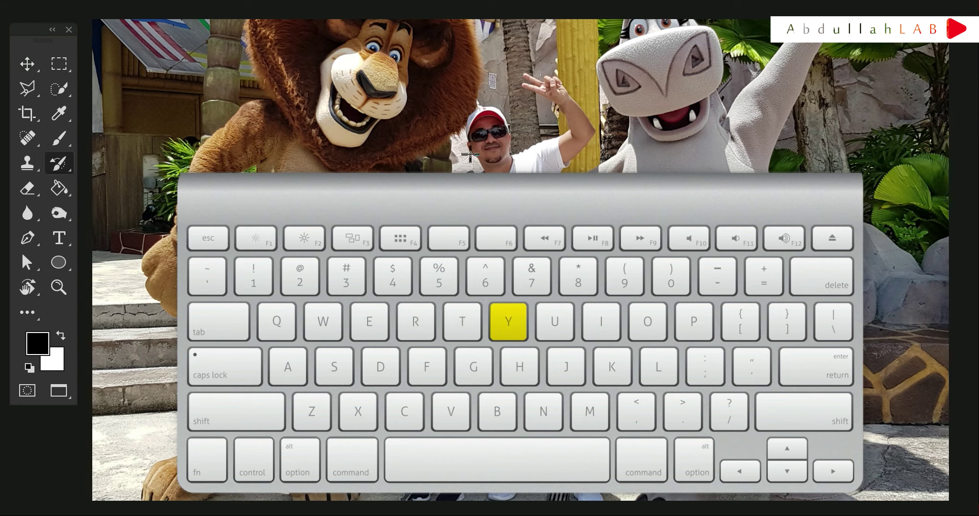
pyautogui.moveTo(495, 146); pyautogui.dragTo(507, 156)
pyautogui.press('v')
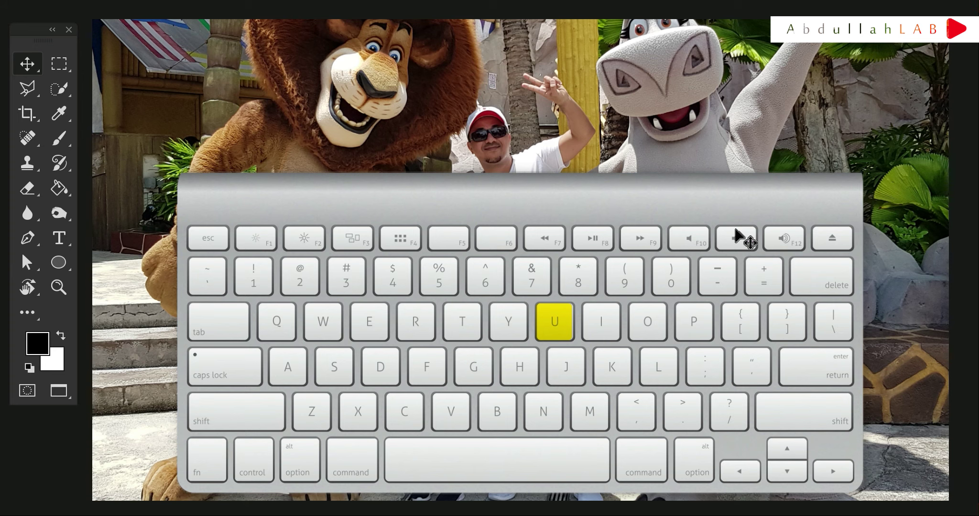
pyautogui.press('u')
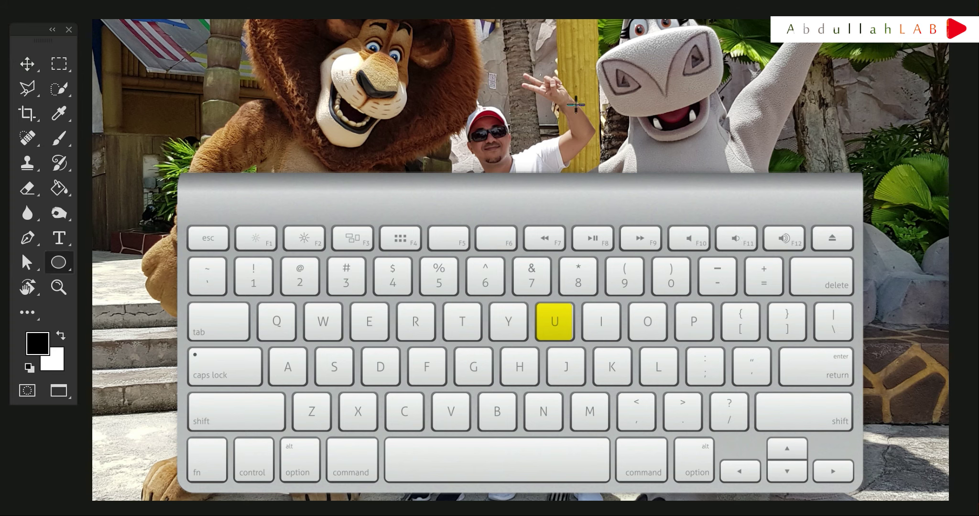
pyautogui.moveTo(637, 42)
pyautogui.mouseDown()
pyautogui.moveTo(308, 267)
pyautogui.moveTo(258, 318)
pyautogui.mouseUp()
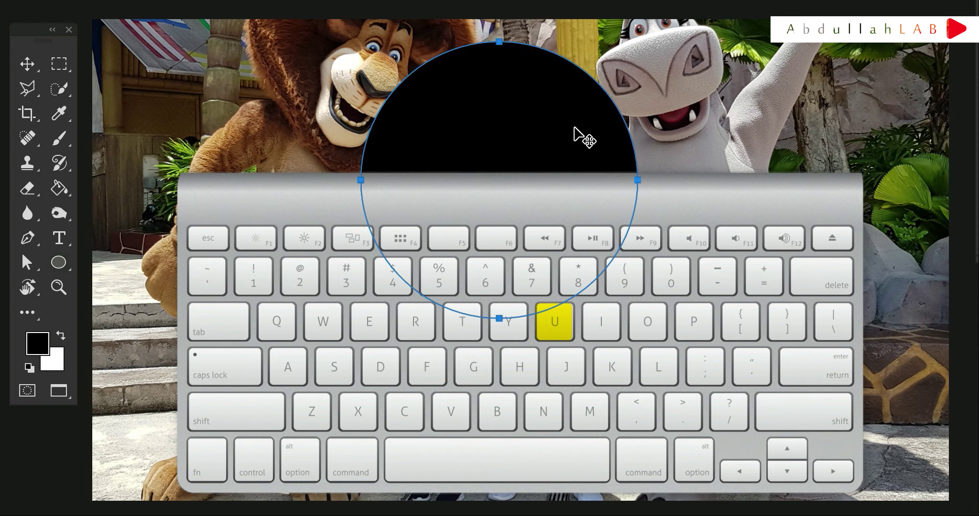
pyautogui.press('v')
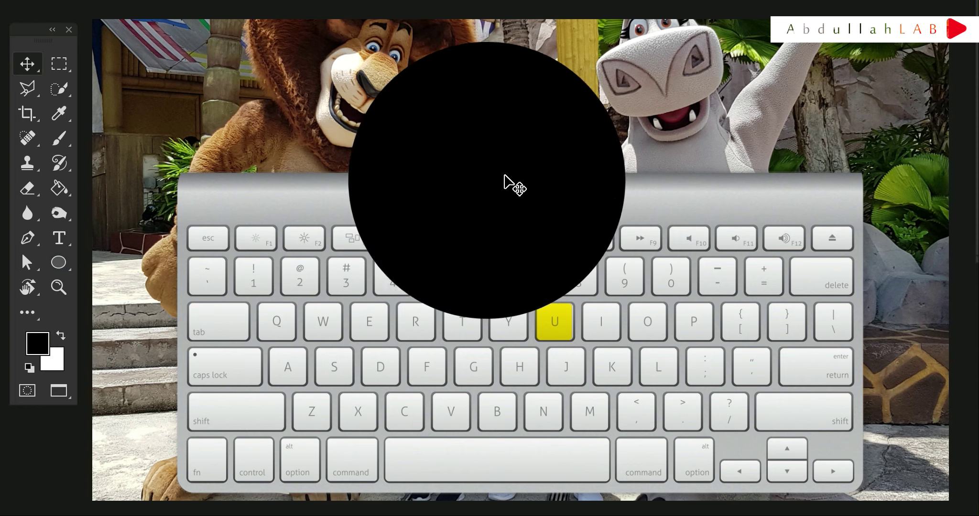
pyautogui.moveTo(508, 183)
pyautogui.mouseDown()
pyautogui.moveTo(563, 177)
pyautogui.moveTo(513, 177)
pyautogui.mouseUp()
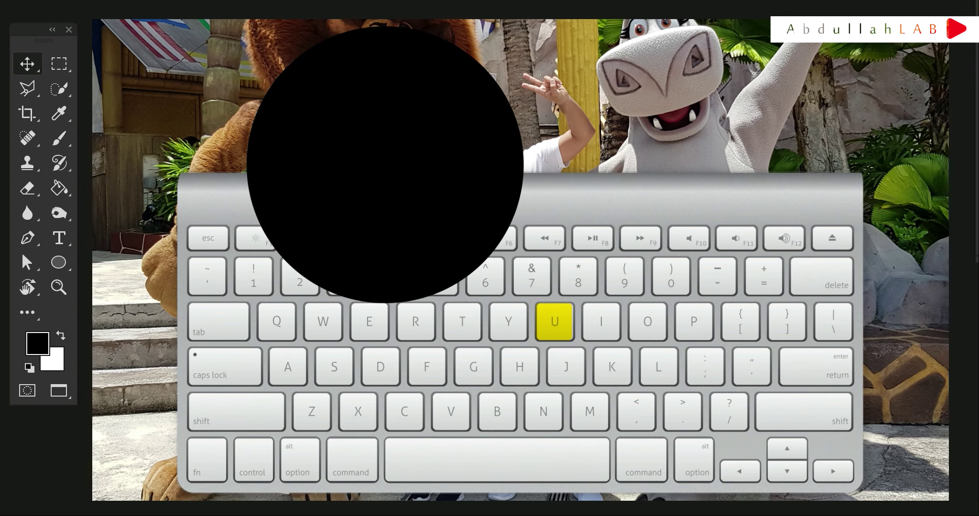
pyautogui.hotkey('ctrl', 'z')
# Draw a black circle above the raised hand, a pentagon over the hippo, and a large polygon.
pyautogui.press('u')
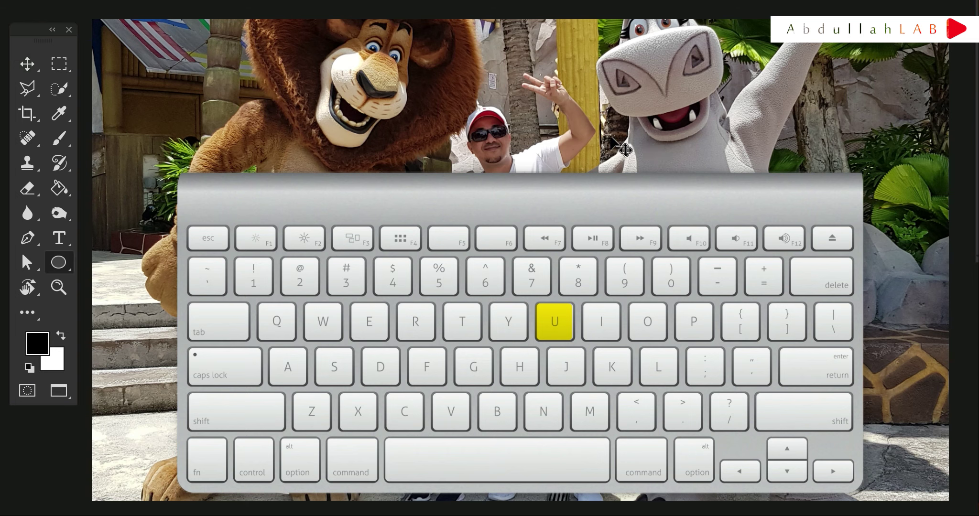
pyautogui.moveTo(588, 50); pyautogui.dragTo(498, 140)
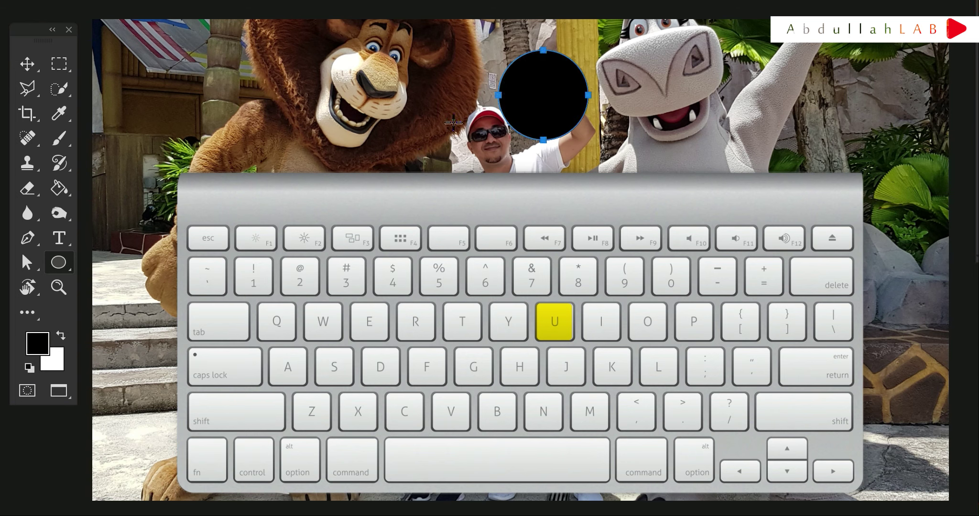
pyautogui.hotkey('shift', 'u')
pyautogui.moveTo(566, 95)
pyautogui.mouseDown()
pyautogui.moveTo(717, 66)
pyautogui.moveTo(732, 129)
pyautogui.mouseUp()
pyautogui.press('v')
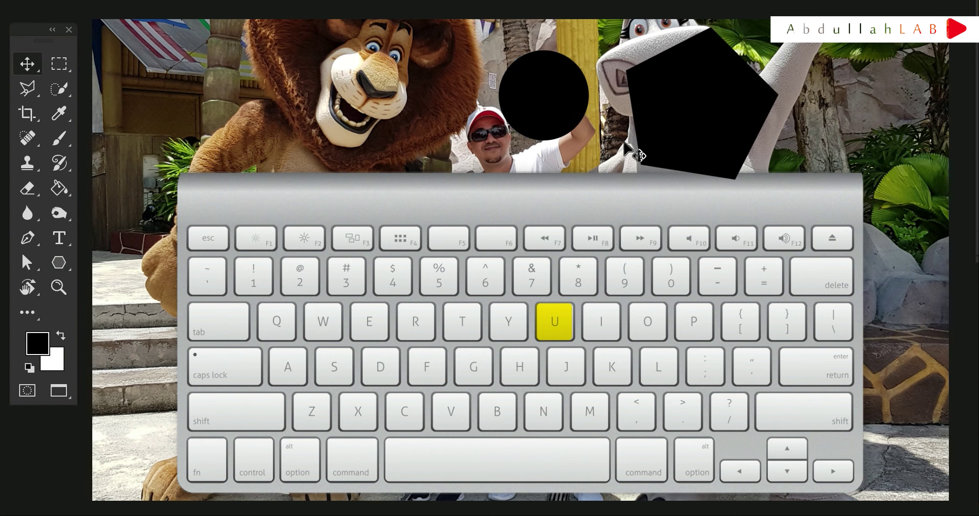
pyautogui.press('u')
pyautogui.moveTo(471, 60)
pyautogui.mouseDown()
pyautogui.moveTo(306, 163)
pyautogui.moveTo(148, 213)
pyautogui.mouseUp()
# Draw an arrow pointing at the 3 key, then cycle the shape tools to Custom Shape.
pyautogui.hotkey('shift', 'u')
pyautogui.moveTo(191, 188); pyautogui.dragTo(327, 277)
pyautogui.rightClick(55, 264)
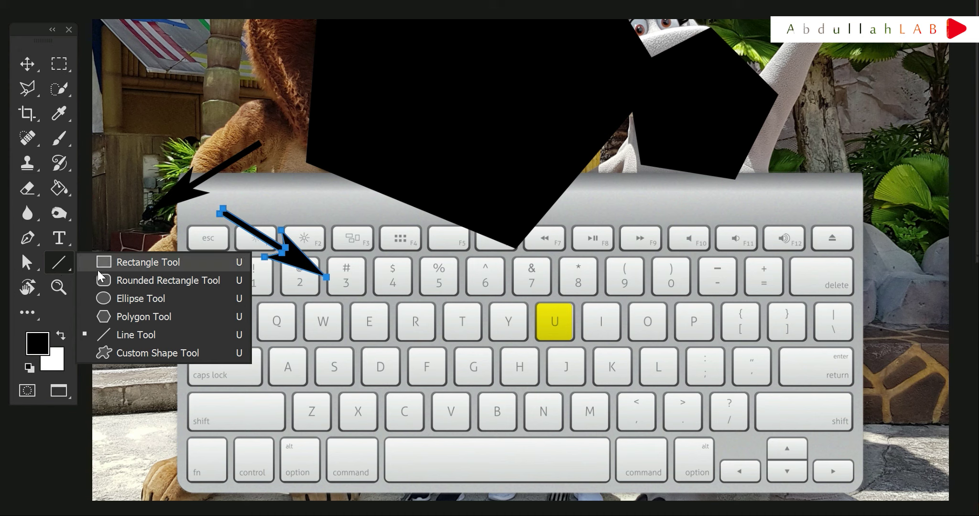
pyautogui.click(56, 263)
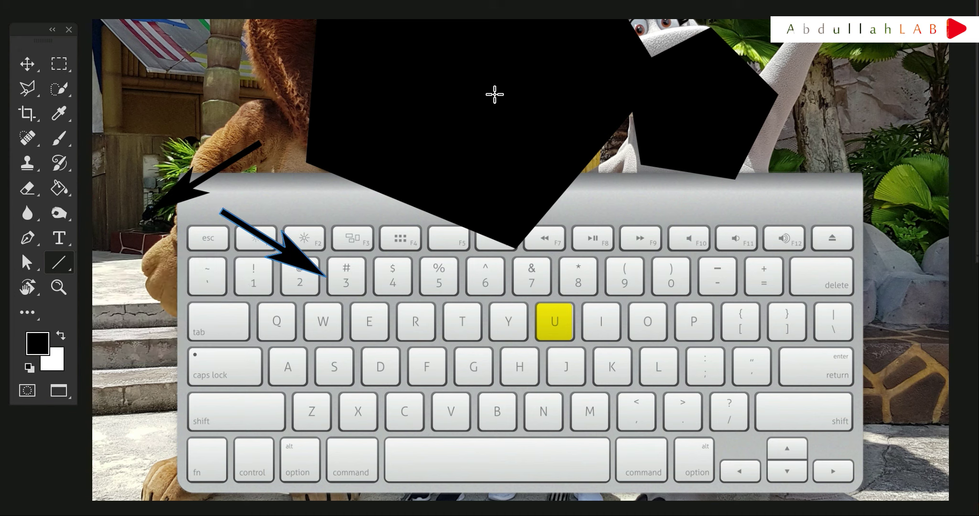
pyautogui.hotkey('shift', 'u')
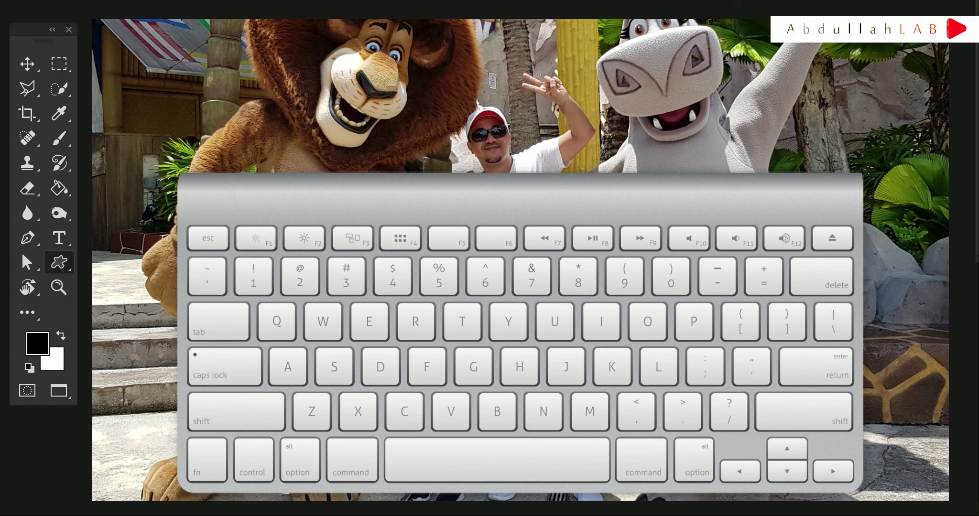
# Select the Eyedropper tool with the I shortcut.
pyautogui.press('i')
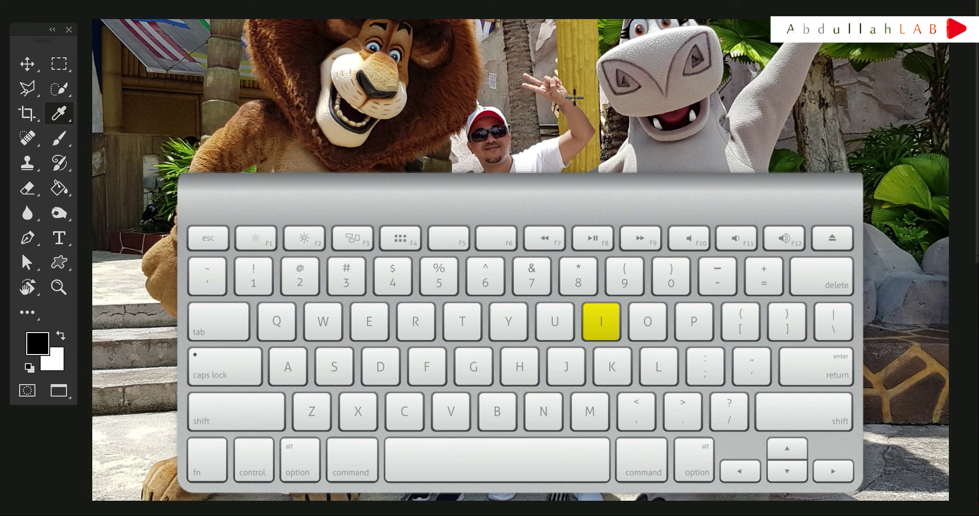